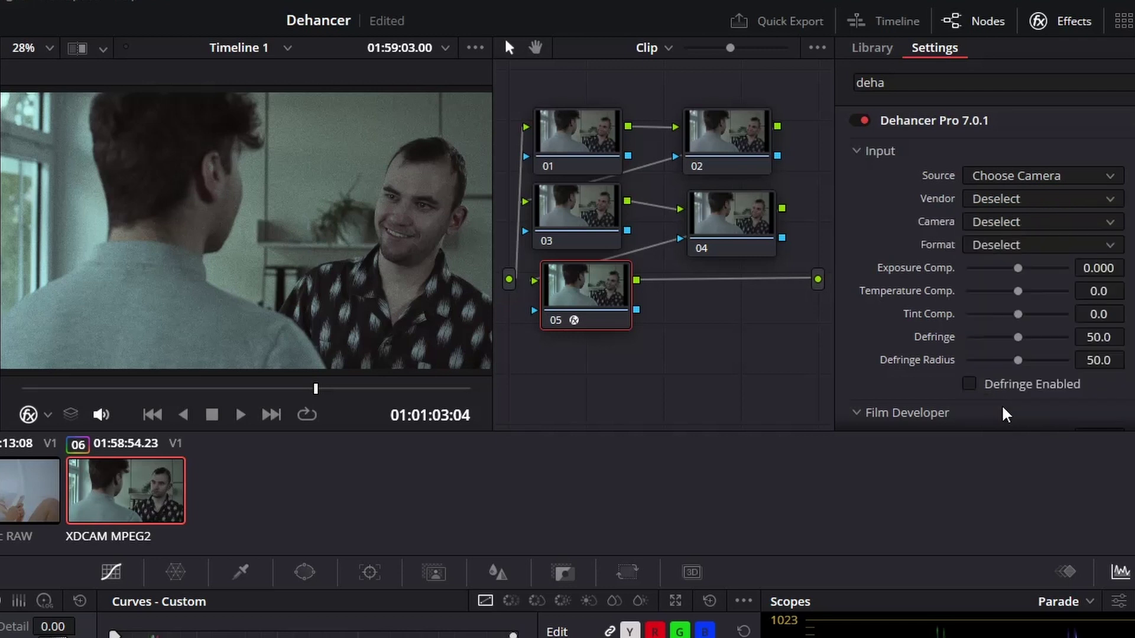
Set the Dehancer input to the Sony Alpha 7 III camera with HLG1 format, and compare the shot with node 05 bypassed.
click(1099, 222)
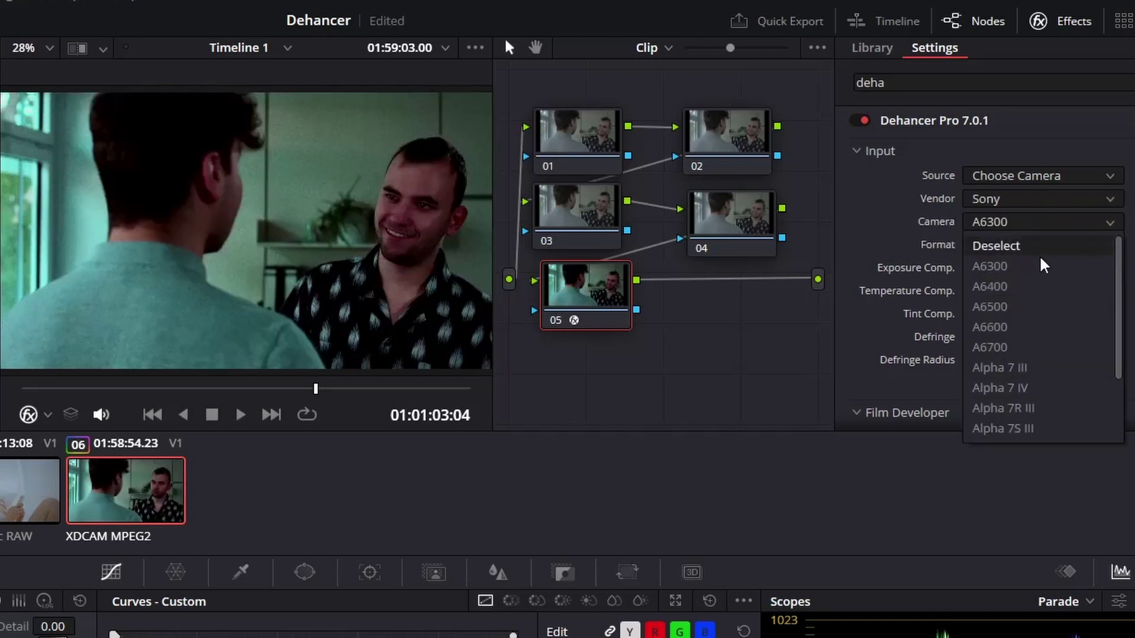
click(1028, 366)
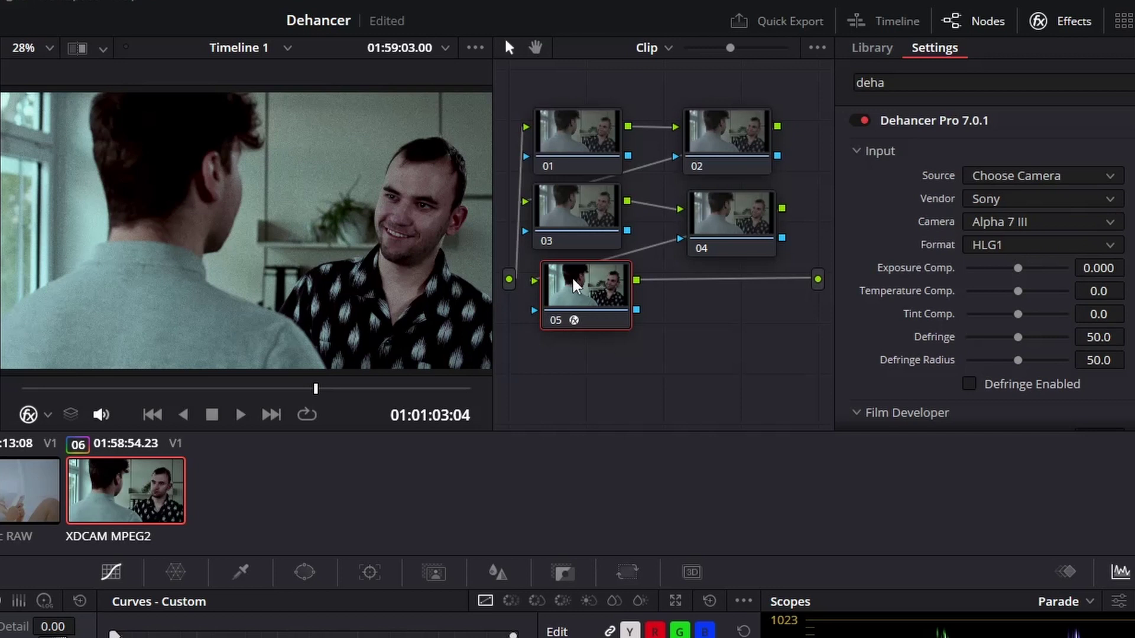
key(ctrl+d)
key(ctrl+d)
Try an Exposure Compensation of about -2.4 and a shifted Temperature Compensation in the Input settings.
drag(1015, 273, 1024, 288)
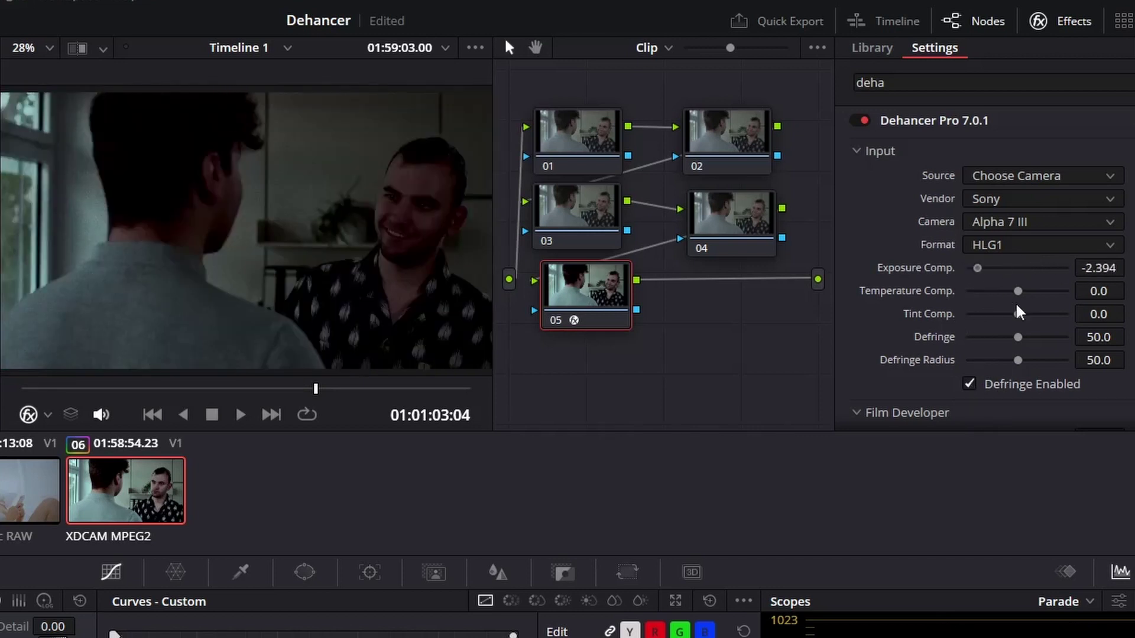
drag(1019, 292, 1043, 359)
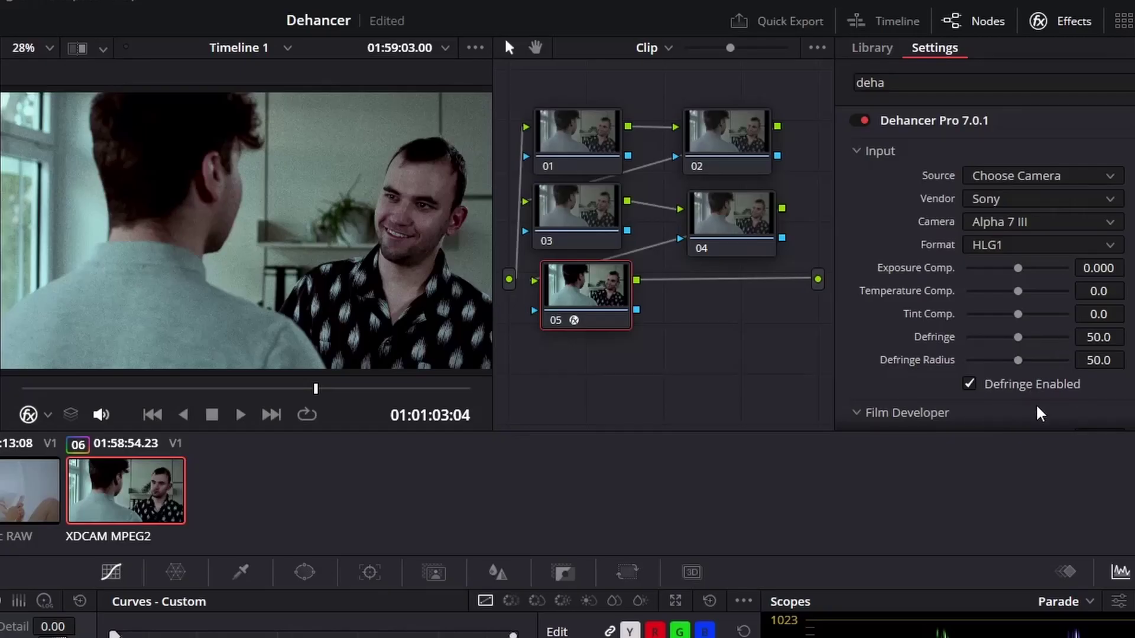
Set the Film Developer's Contrast Boost to -24.8, Gamma Correction to -0.4, Color Separation to 100 and Color Boost to 54.1.
scroll(1105, 408, down, 5)
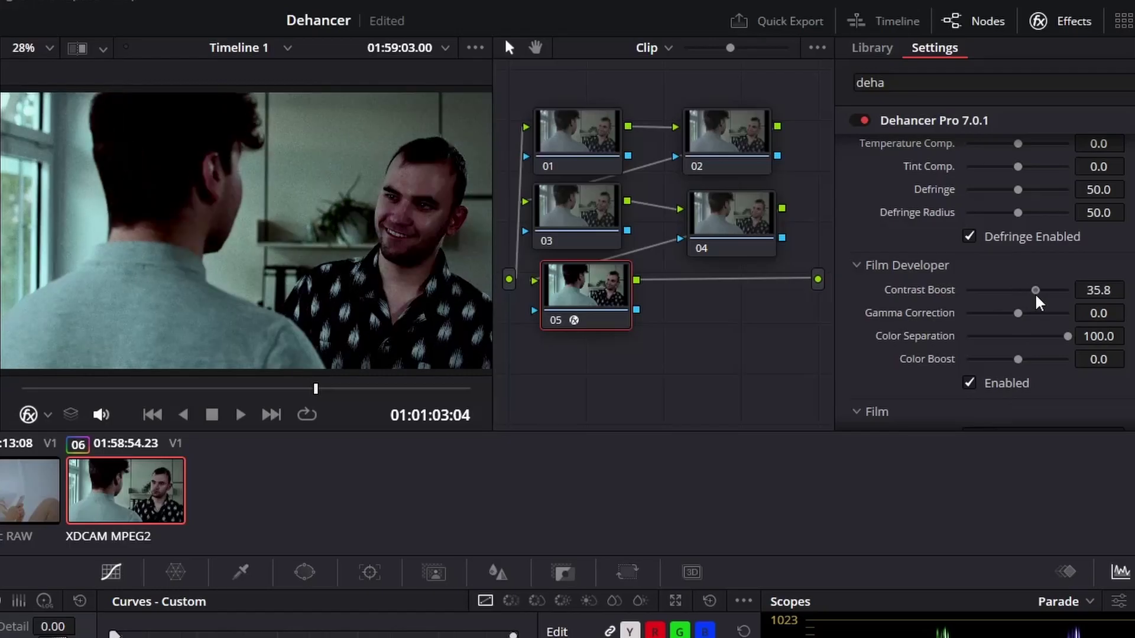
drag(1032, 293, 1007, 319)
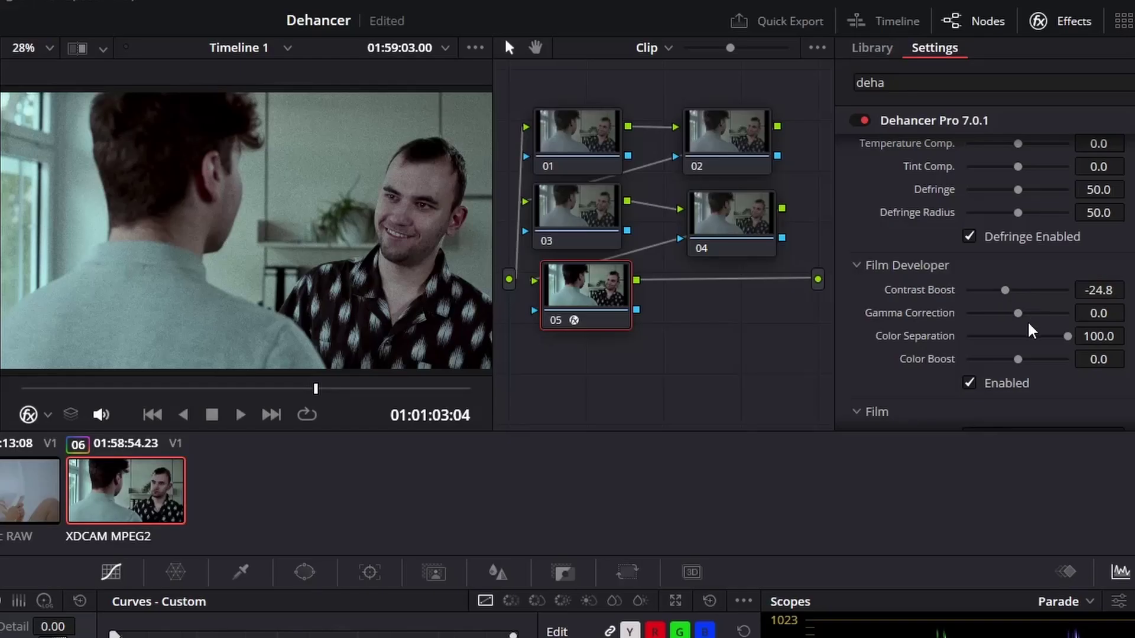
mouse_move(1023, 315)
mouse_down()
mouse_move(997, 322)
mouse_move(1017, 323)
mouse_up()
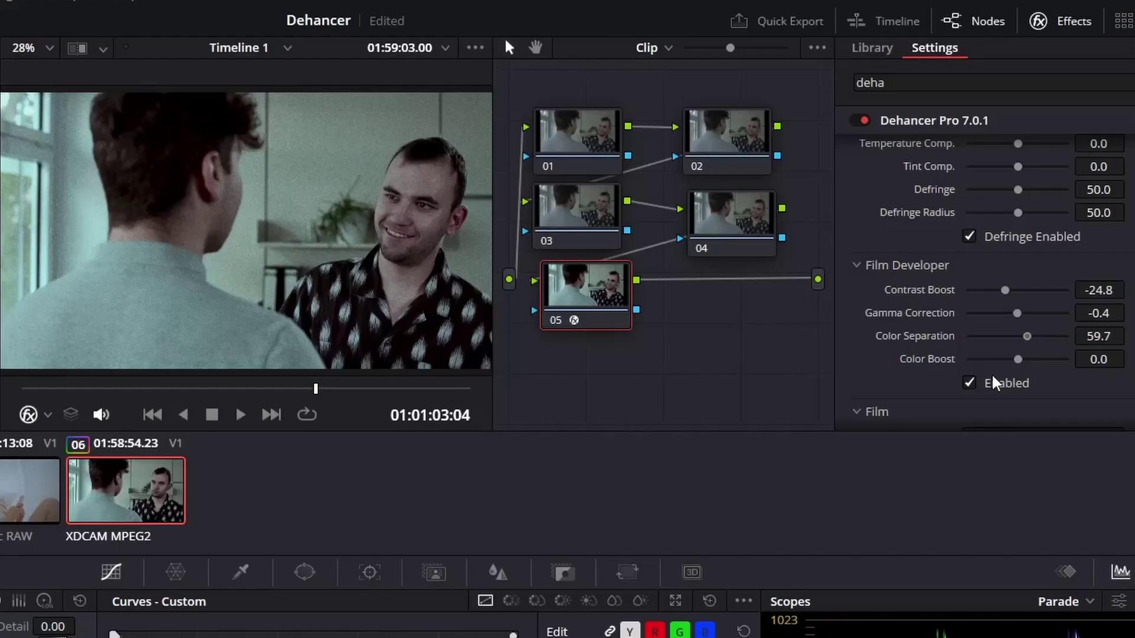
drag(993, 381, 952, 425)
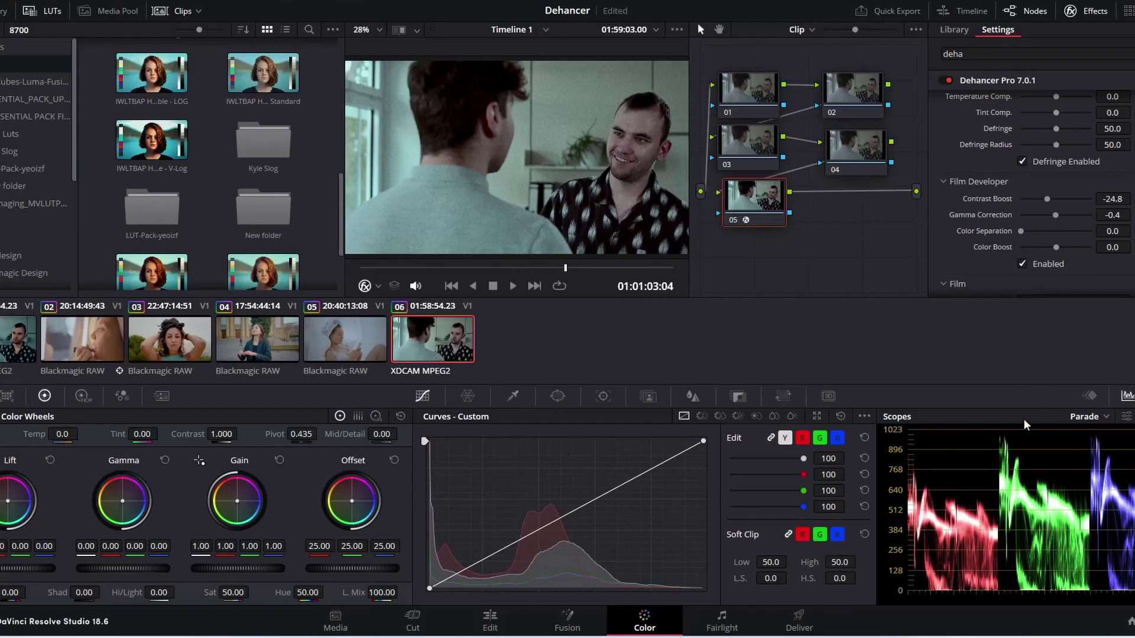
drag(1024, 234, 1104, 262)
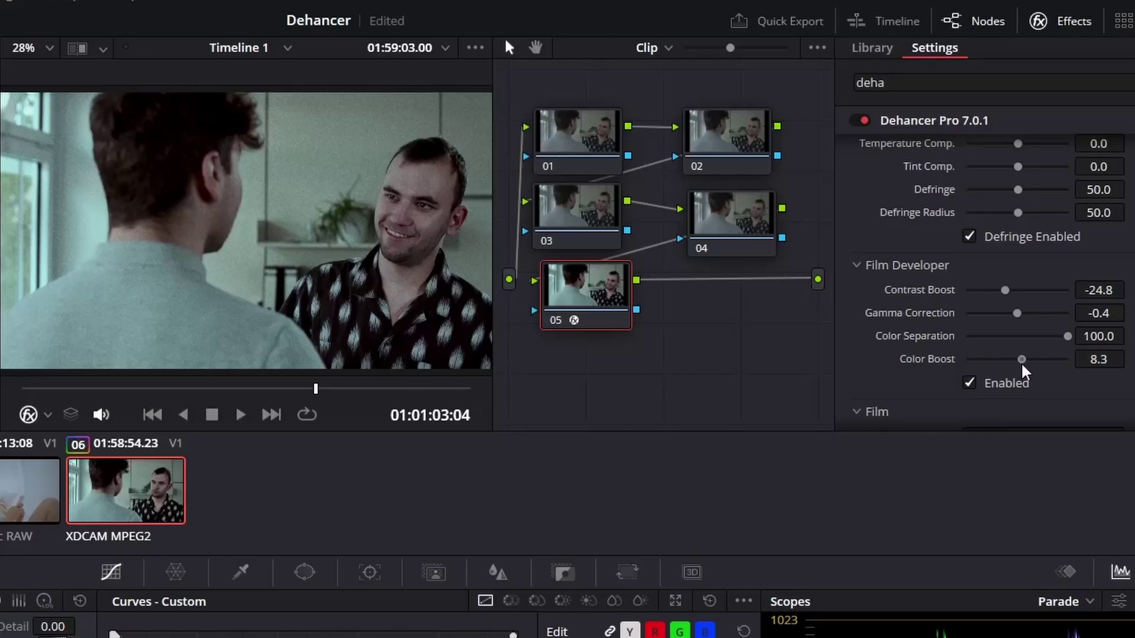
drag(1021, 359, 1048, 387)
Try the Kodak Portra 800 and Kodak Portra 160VC film profiles on the shot.
scroll(1046, 288, down, 5)
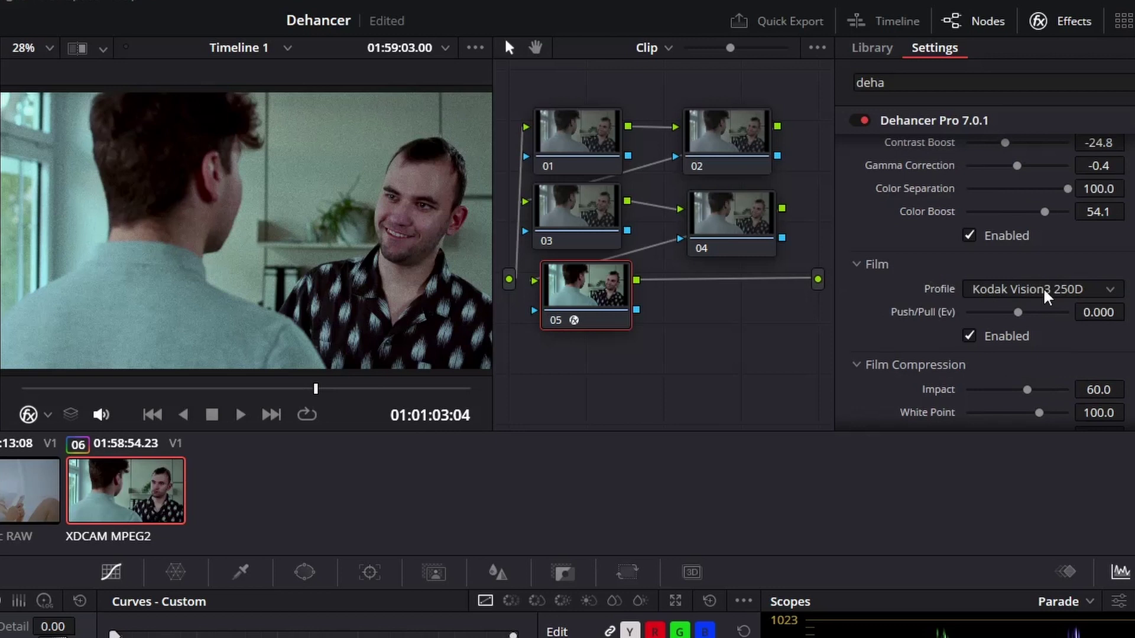
click(1046, 292)
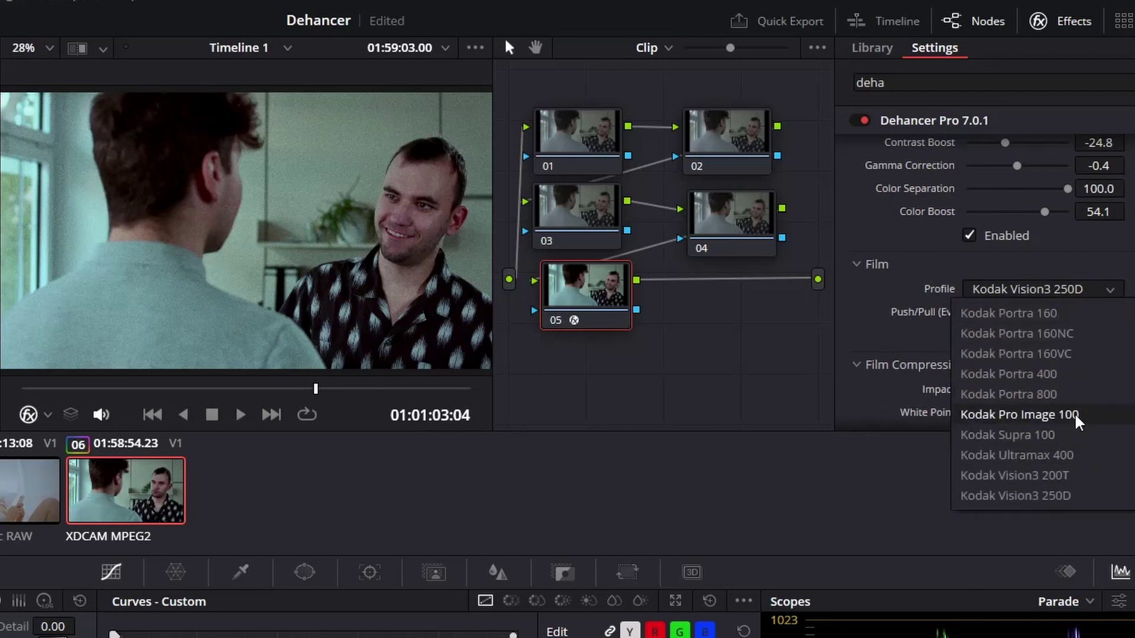
click(1058, 394)
click(1051, 292)
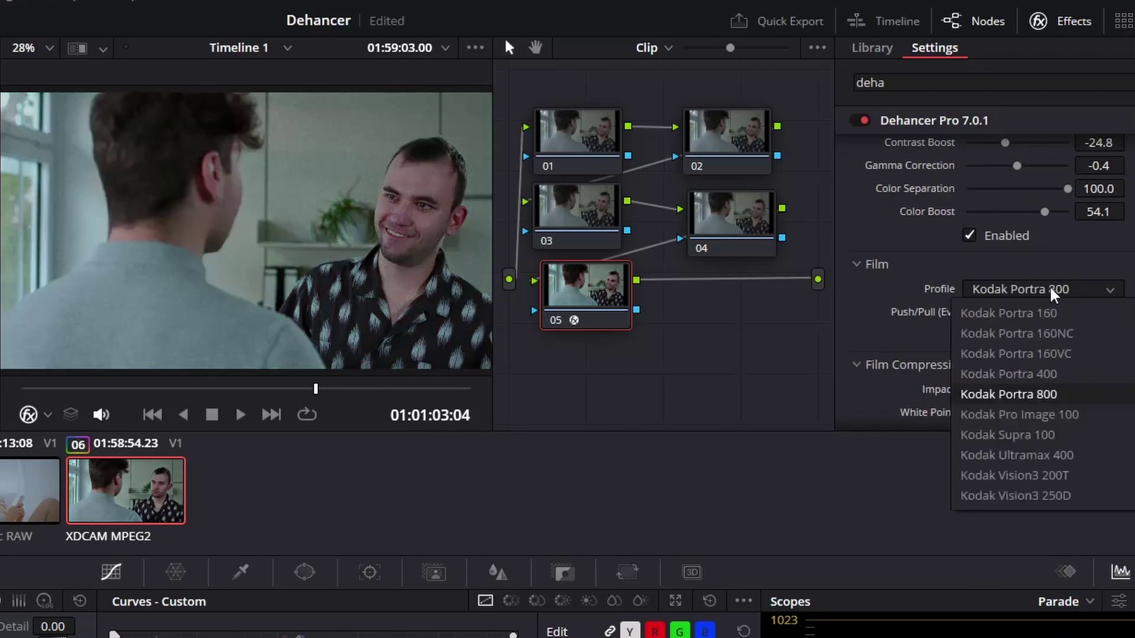
click(1024, 357)
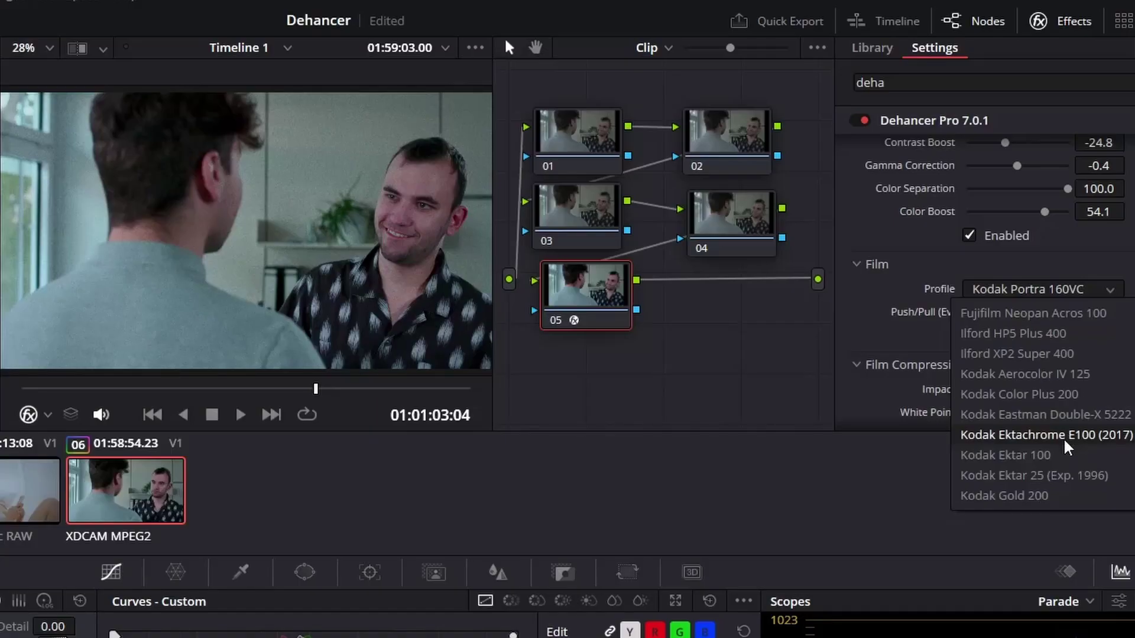
Set the film profile to Kodak Ektachrome E100 (2017) and try a negative Push/Pull value.
click(1067, 441)
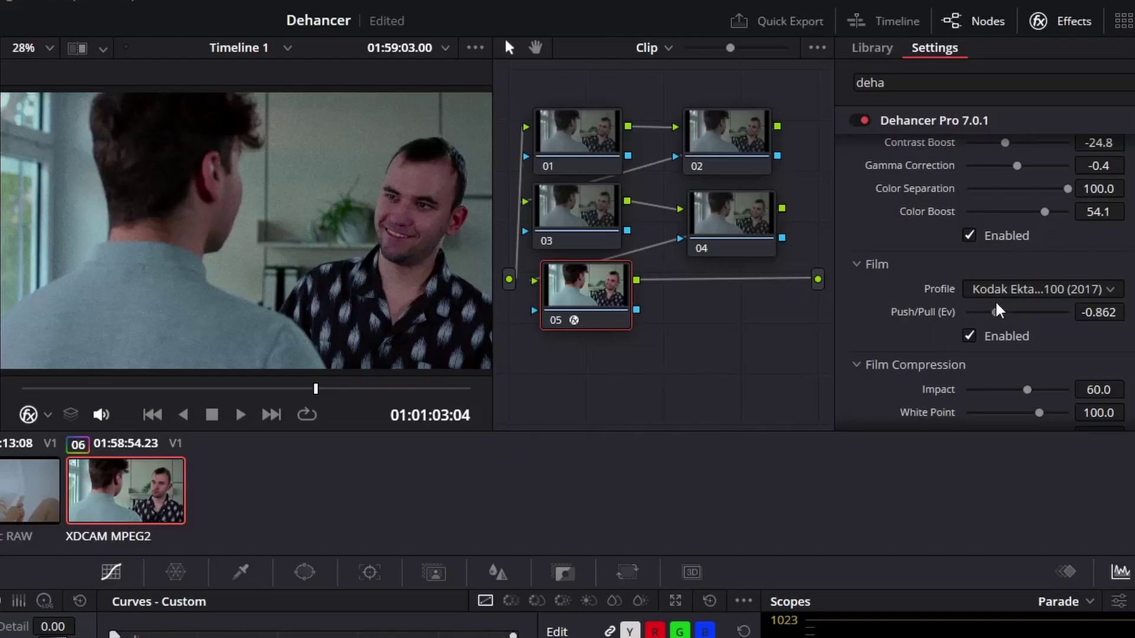
drag(995, 309, 920, 337)
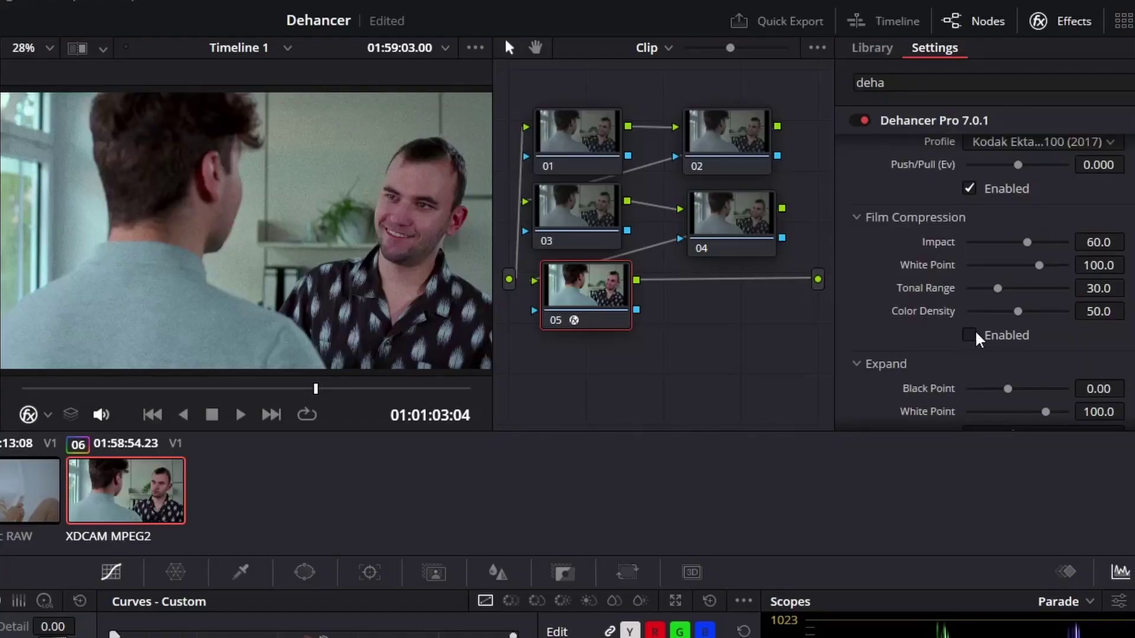
Compare the image with Film Compression on and off, and leave Film Compression enabled.
click(969, 335)
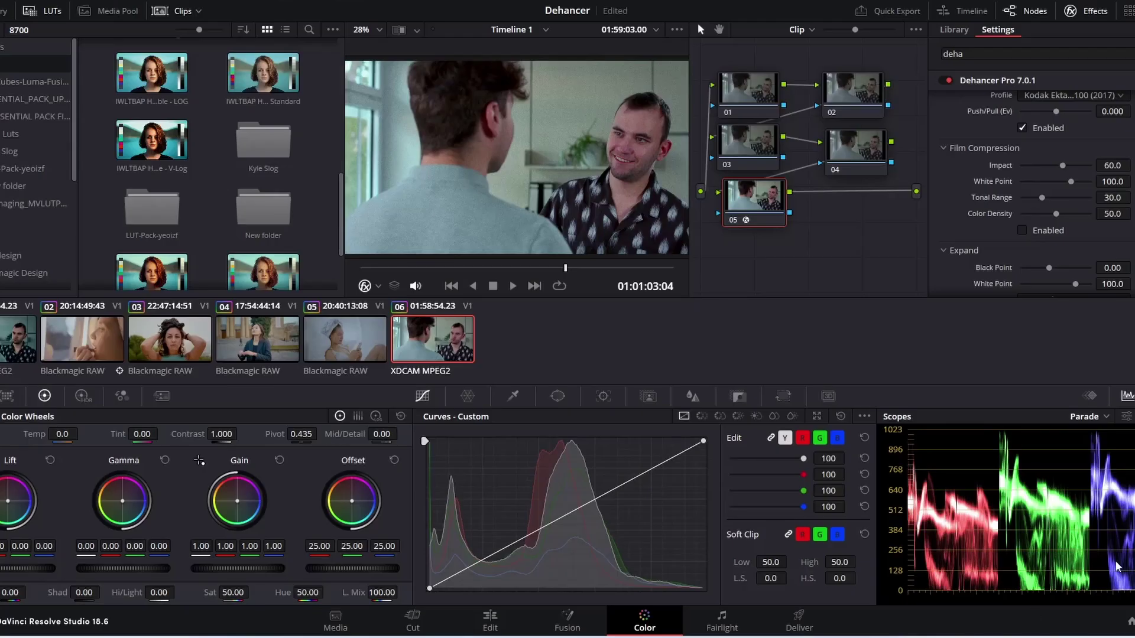
click(1022, 231)
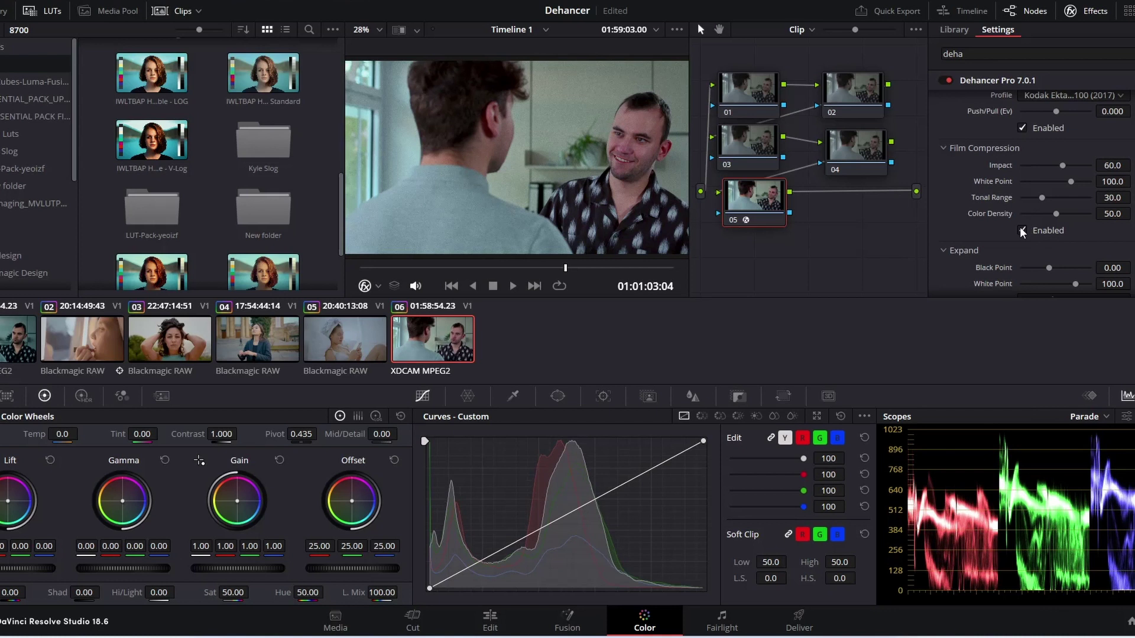
click(1021, 230)
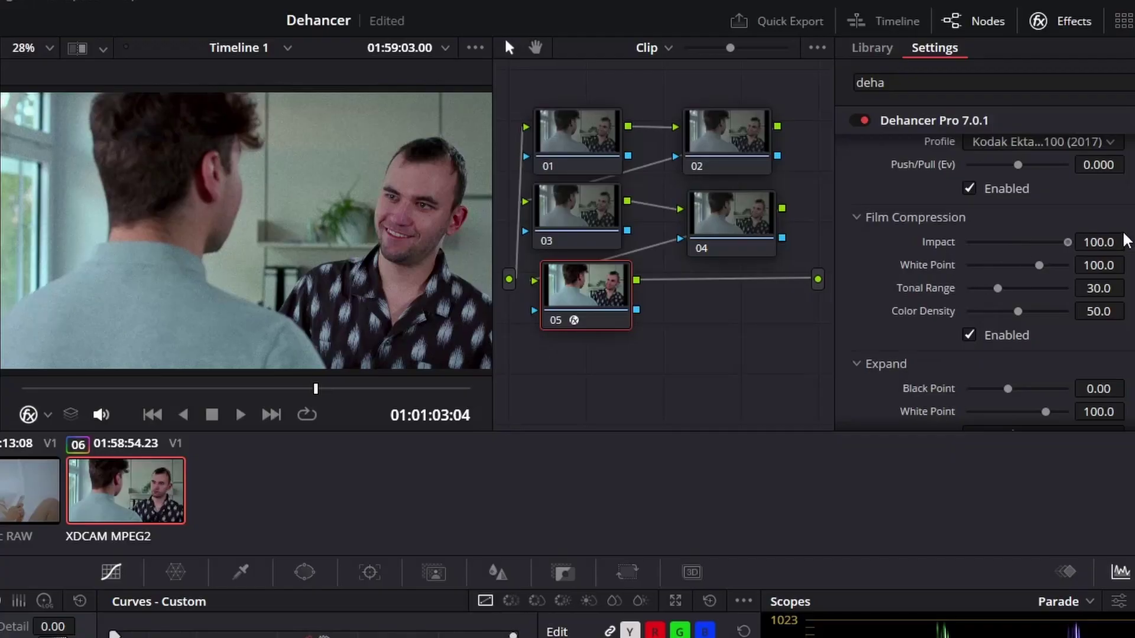
Try Film Compression with Impact 35.8, White Point 120, Tonal Range 100 and a changed Color Density.
drag(1063, 243, 1080, 285)
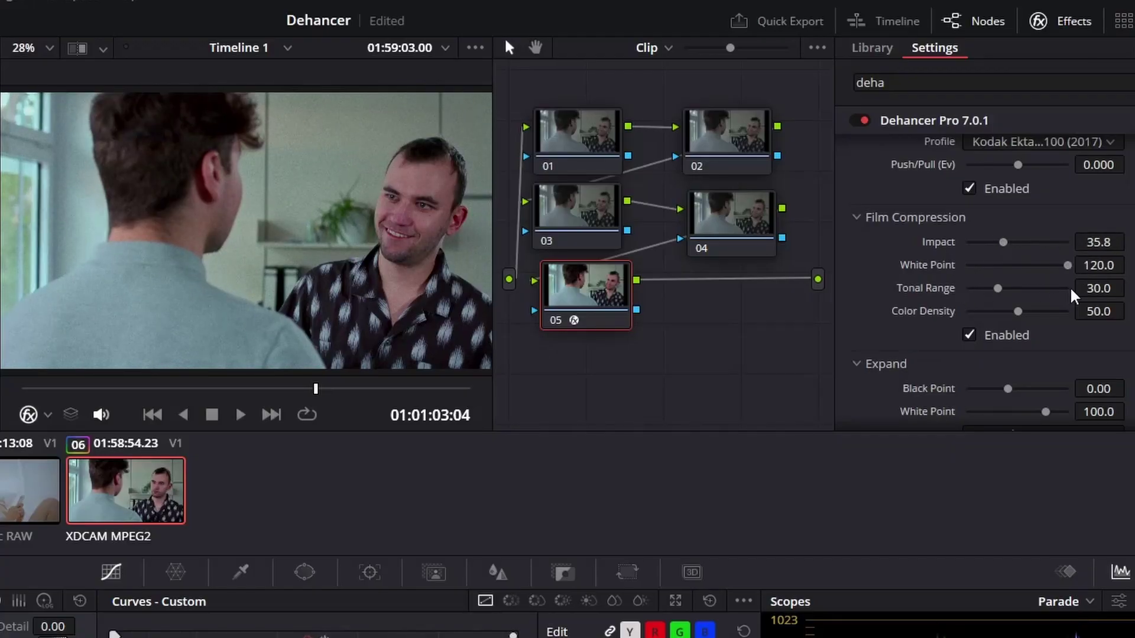
drag(999, 289, 1122, 278)
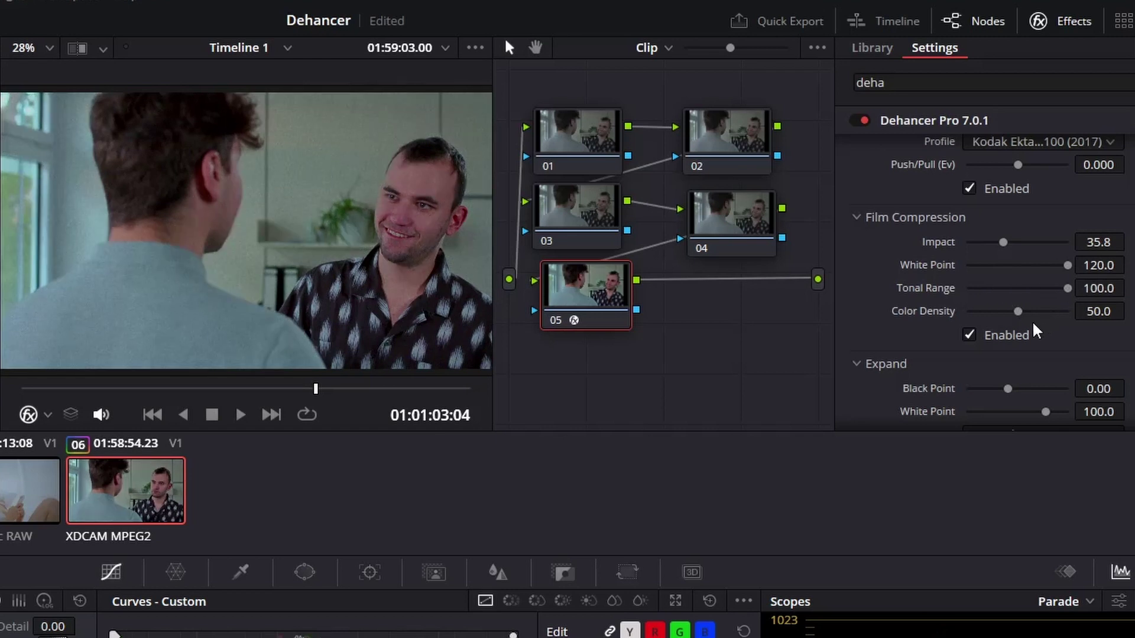
drag(1018, 317, 917, 350)
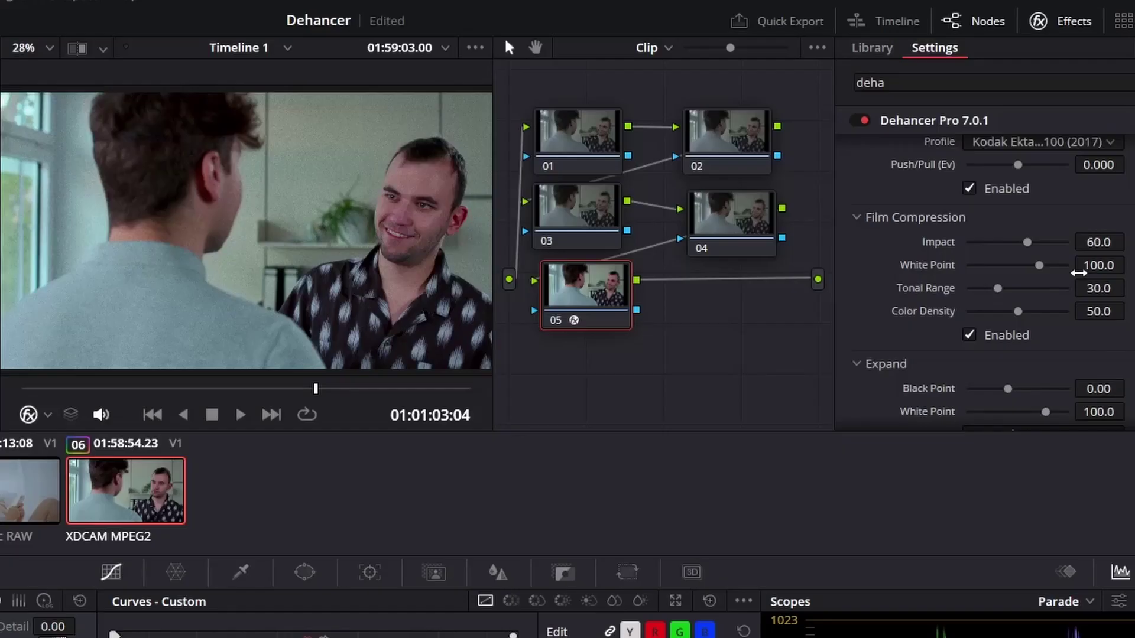
Set the Expand section's White Point to 113.4 and Black Point to -3.03.
scroll(984, 266, down, 5)
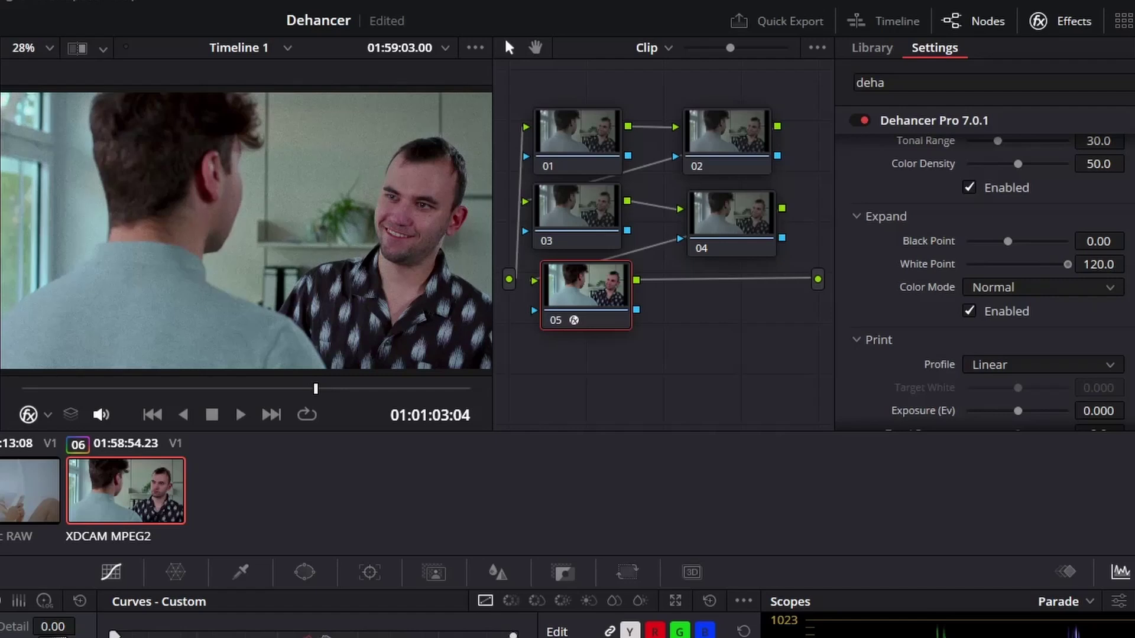
drag(1049, 264, 884, 306)
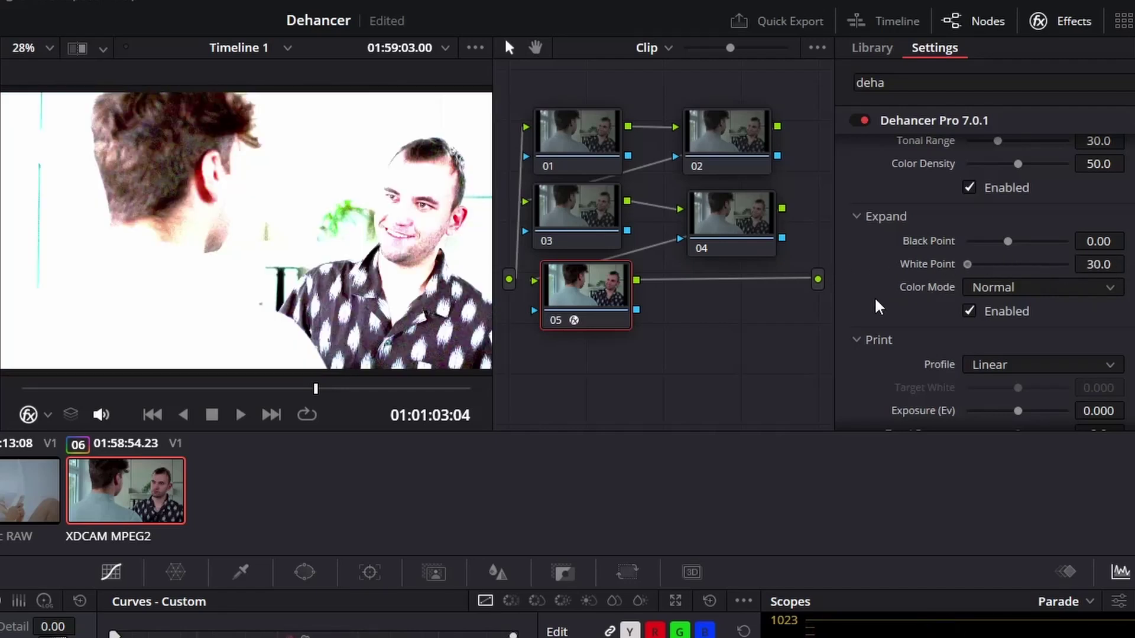
drag(967, 264, 1046, 264)
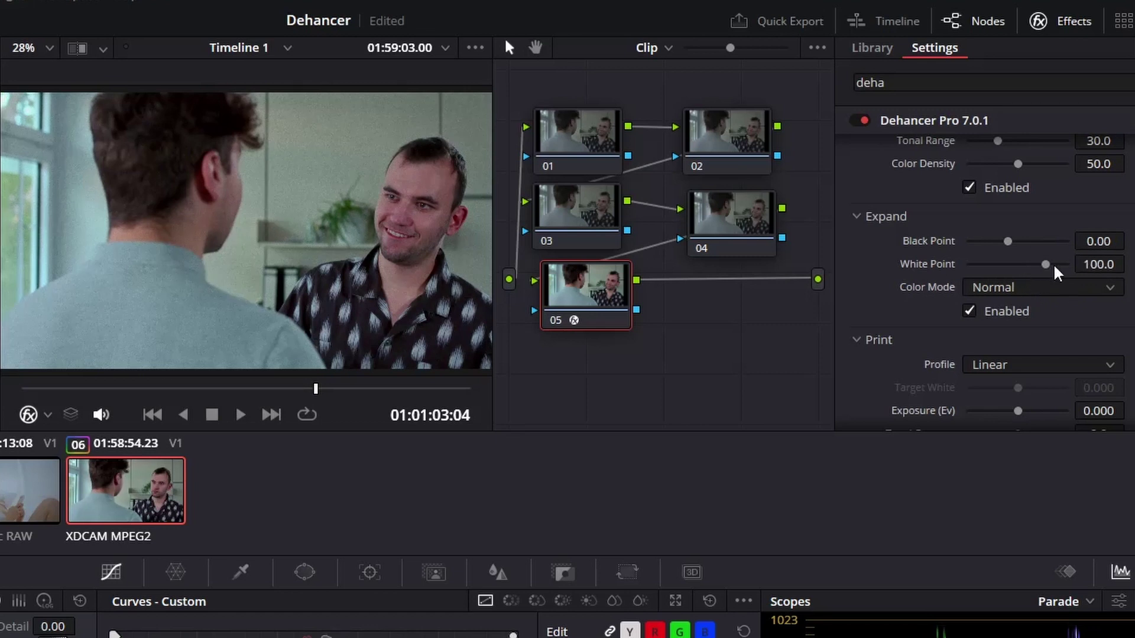
drag(1044, 264, 1060, 262)
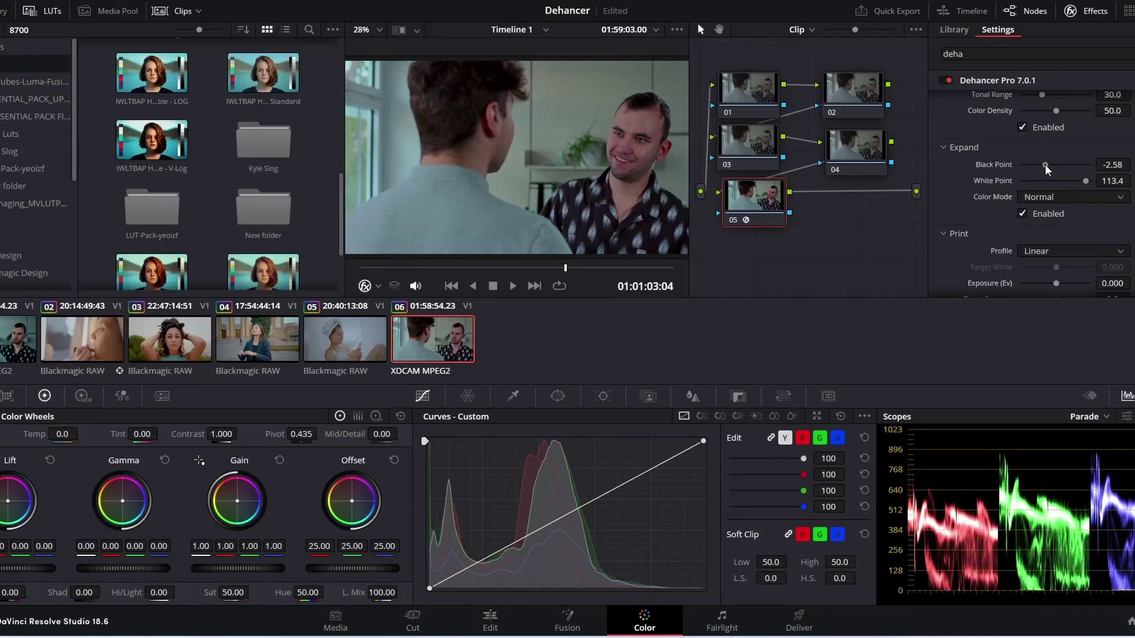
drag(1045, 166, 1042, 173)
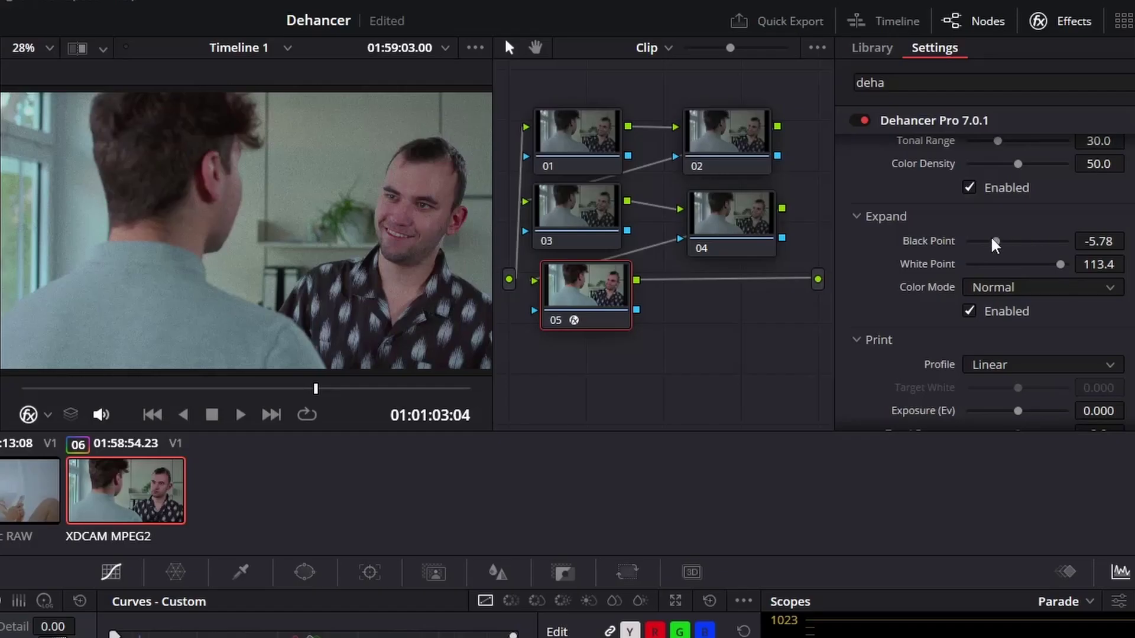
drag(999, 244, 1001, 241)
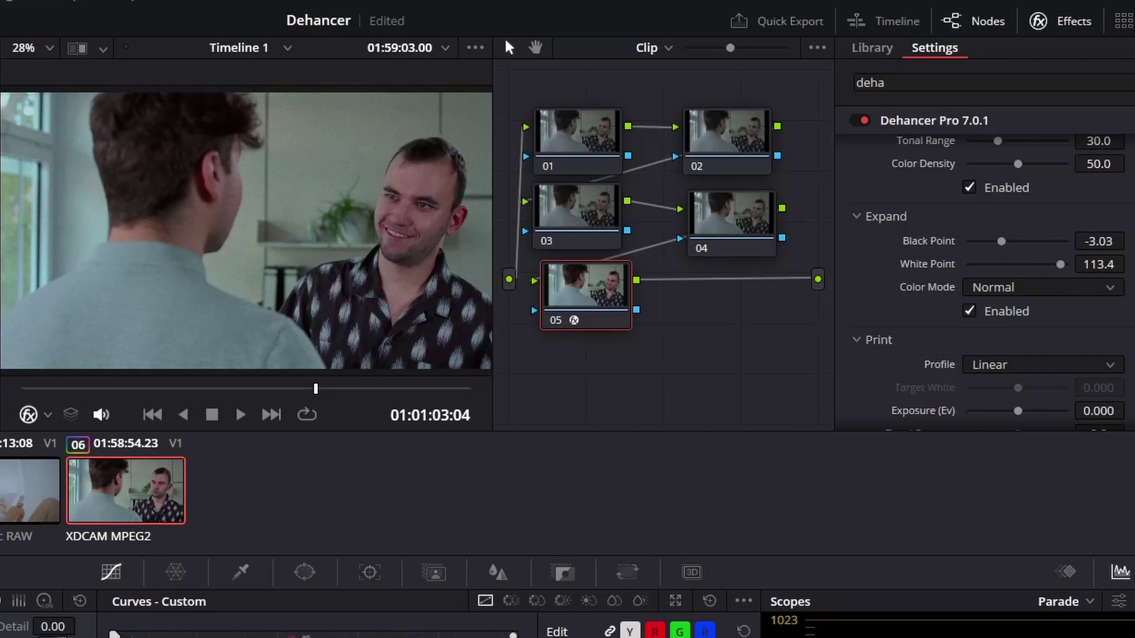
Try the print profiles Cineon Film Log, Fujifilm 3513 Print film, Kodak 2383 Print Film and Kodak Endura Glossy Paper.
scroll(984, 278, down, 4)
scroll(984, 277, up, 1)
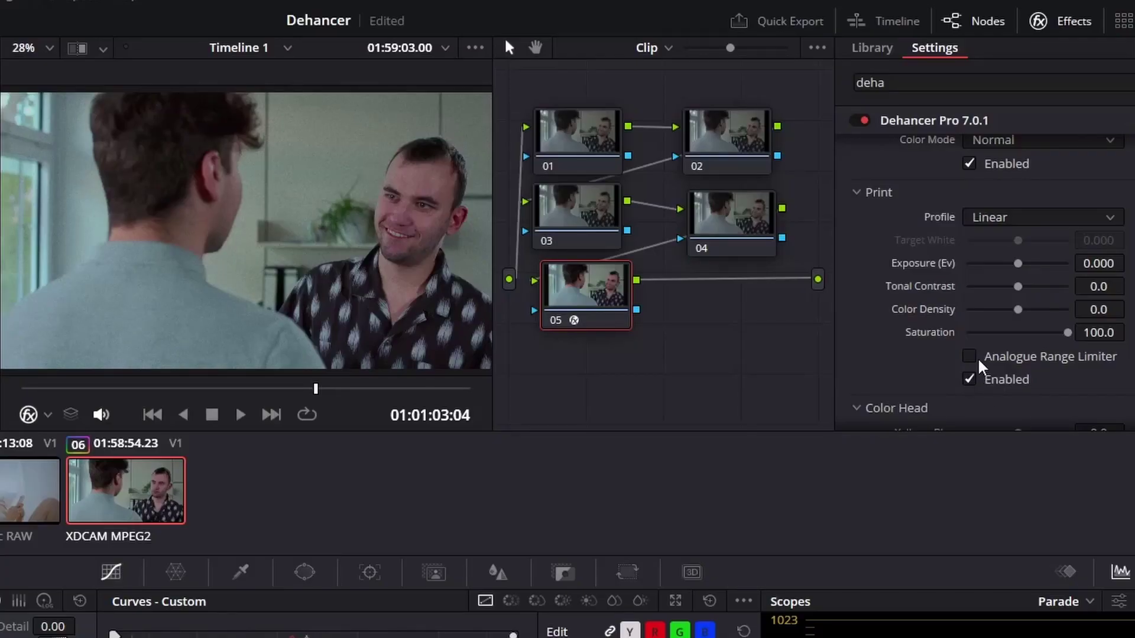
click(996, 220)
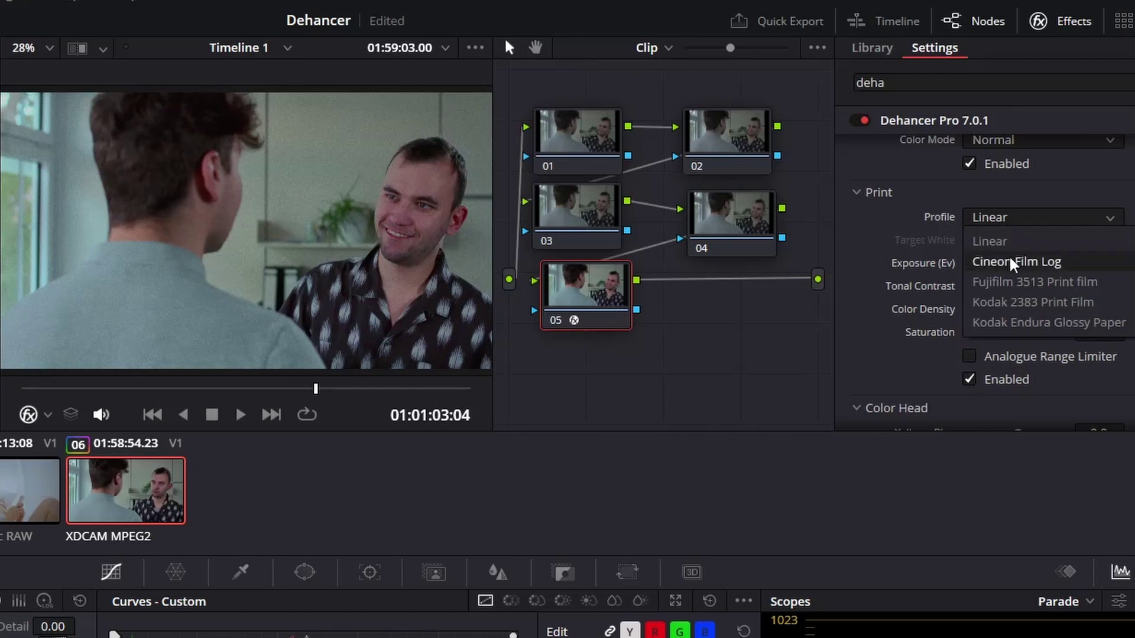
click(1010, 258)
click(1017, 216)
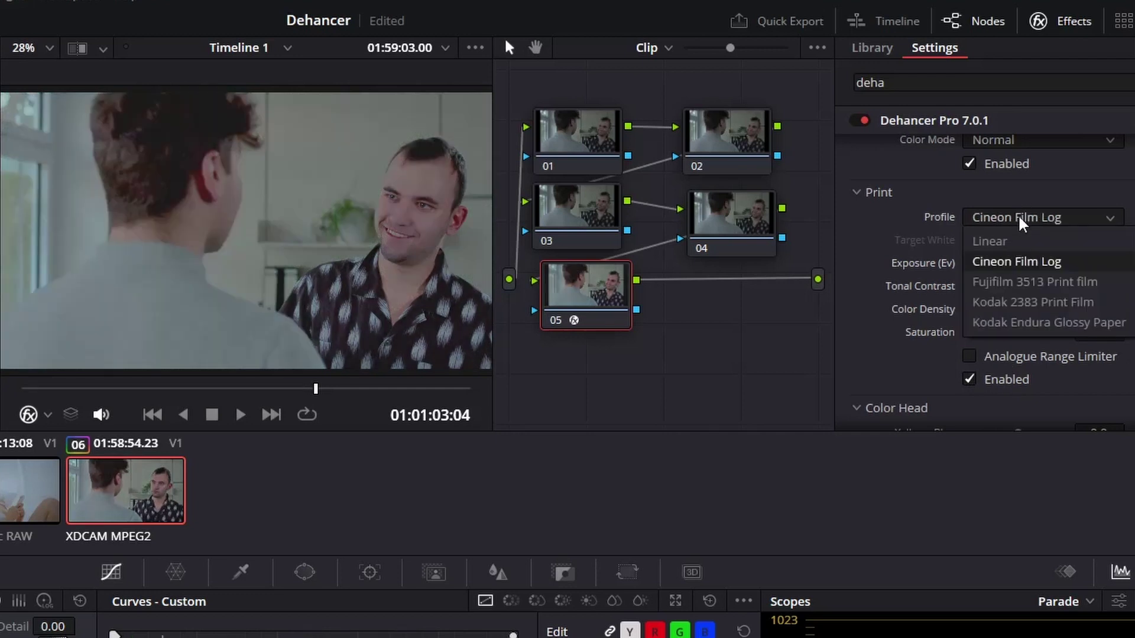
click(999, 284)
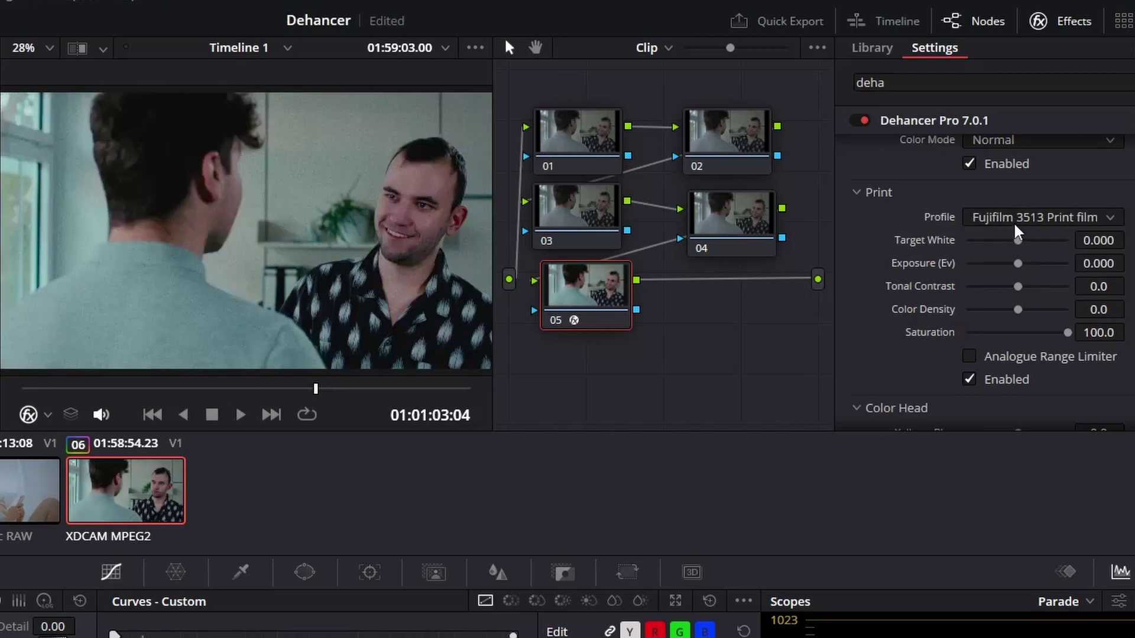
click(1013, 222)
click(1012, 296)
click(1014, 219)
click(1017, 320)
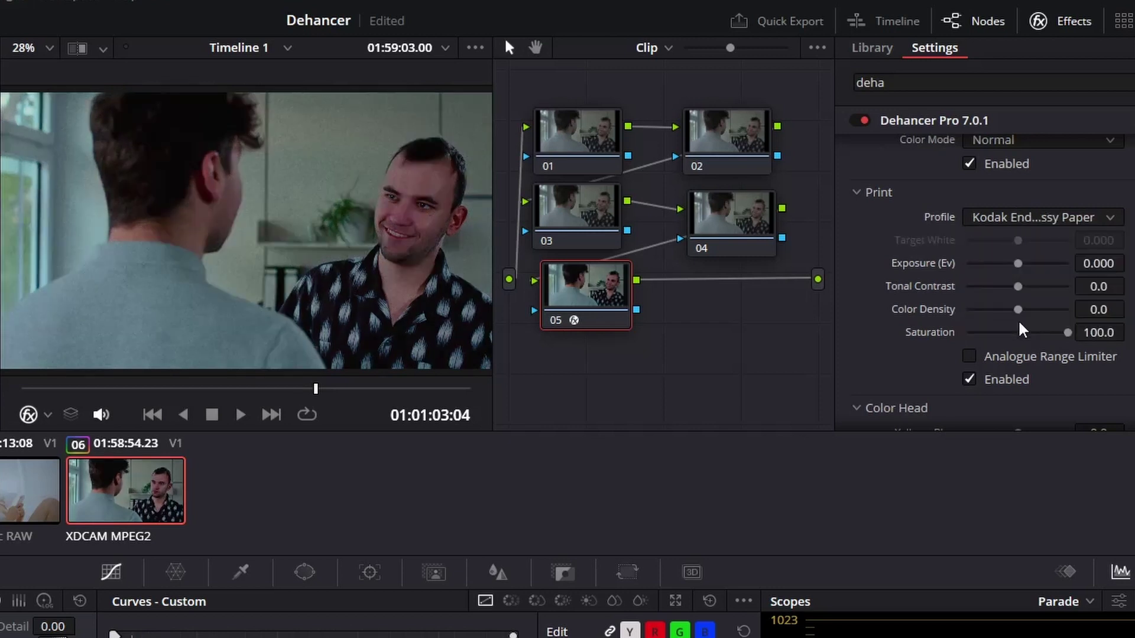
Set the print profile to Kodak 2383 Print Film and switch the Analogue Range Limiter off.
click(1022, 213)
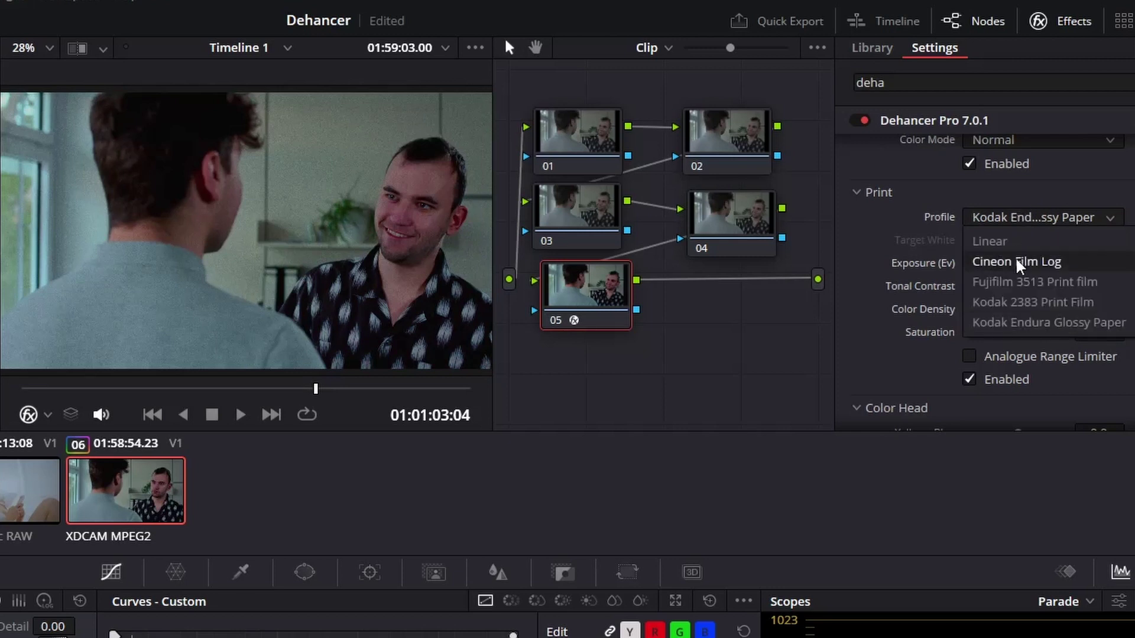
click(999, 303)
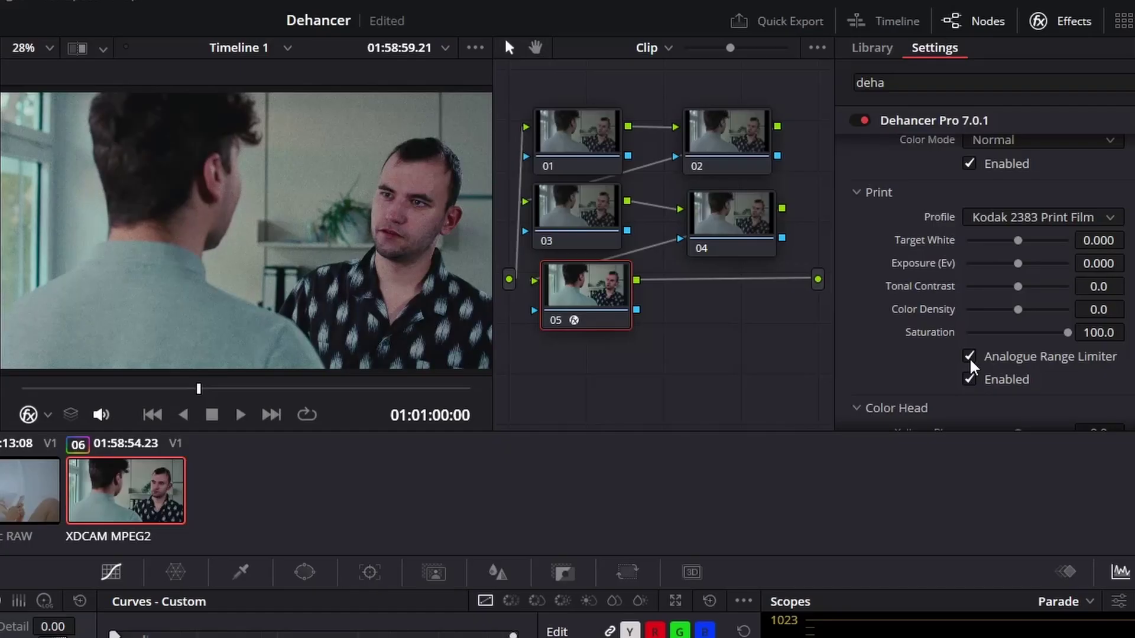
click(969, 357)
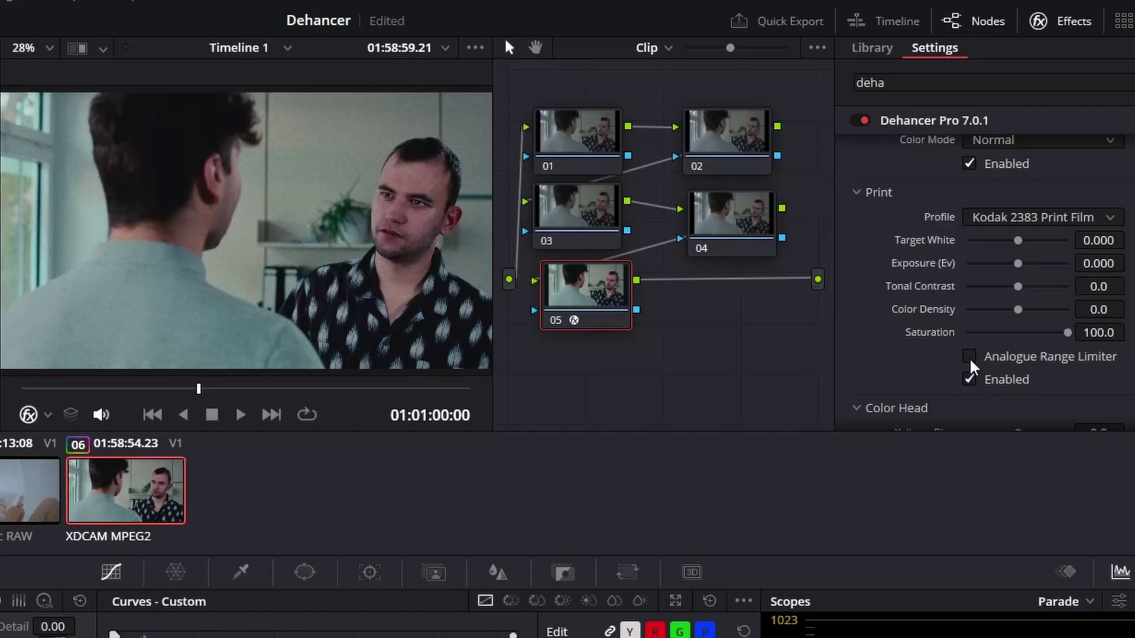
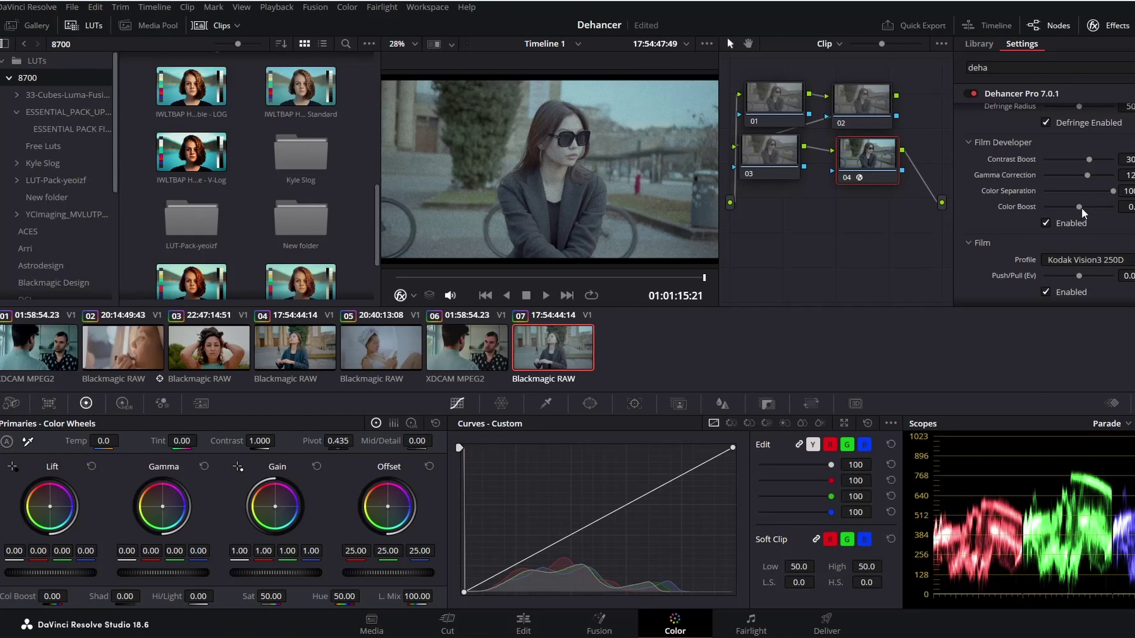
Set the Film Developer's Color Boost to about 32 and the film profile to Kodak Ektachrome E100 (2017).
drag(1079, 207, 1089, 212)
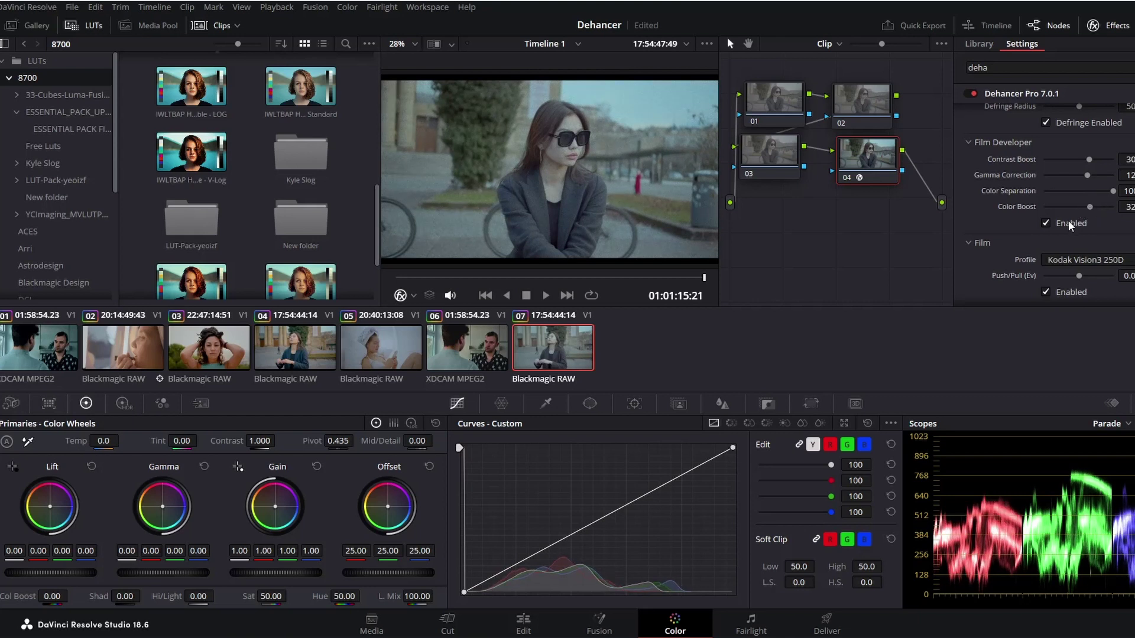
scroll(1102, 216, down, 3)
click(1102, 212)
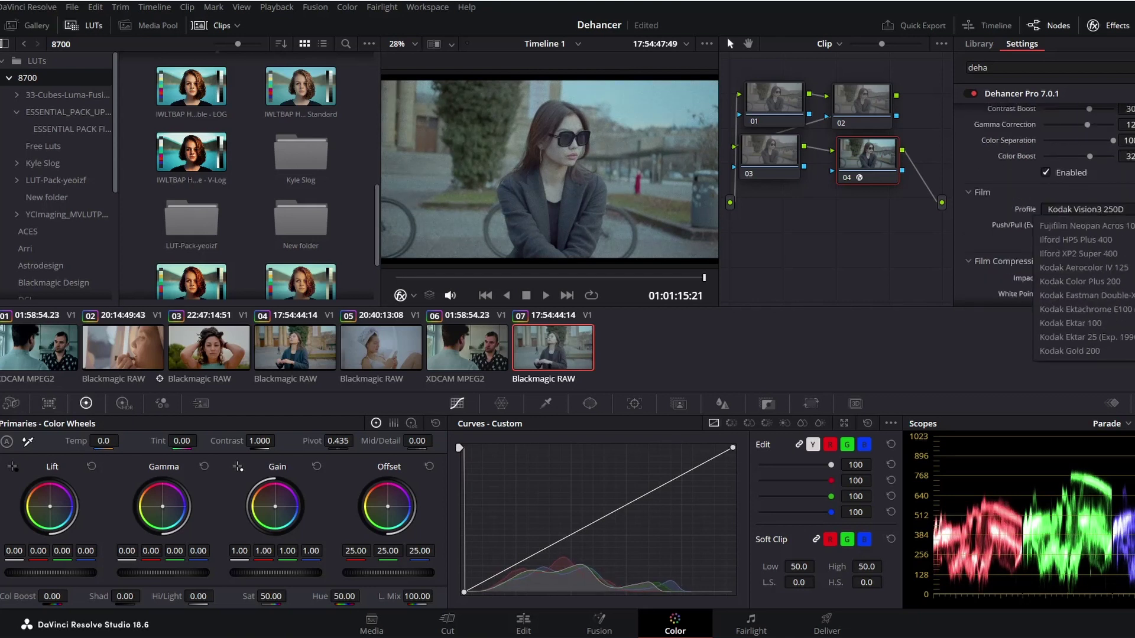
click(1112, 314)
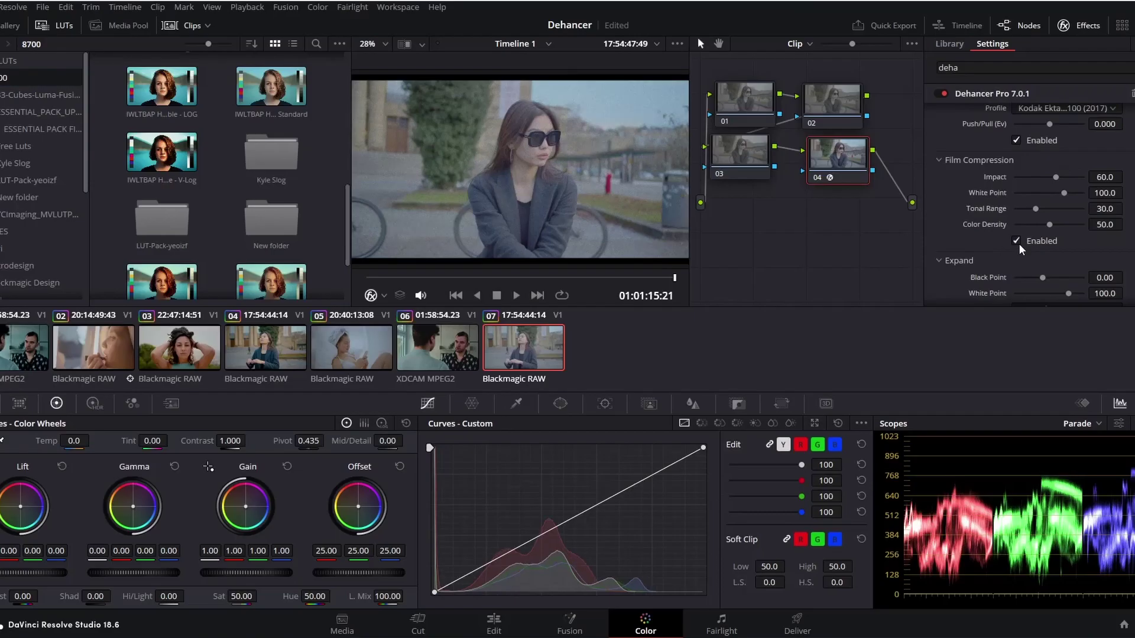
Compare the image with Film Compression switched off and on, leaving it enabled.
click(1015, 240)
click(1016, 241)
click(1016, 241)
click(1016, 241)
Increase the Black Point in the Expand section.
scroll(1033, 202, down, 2)
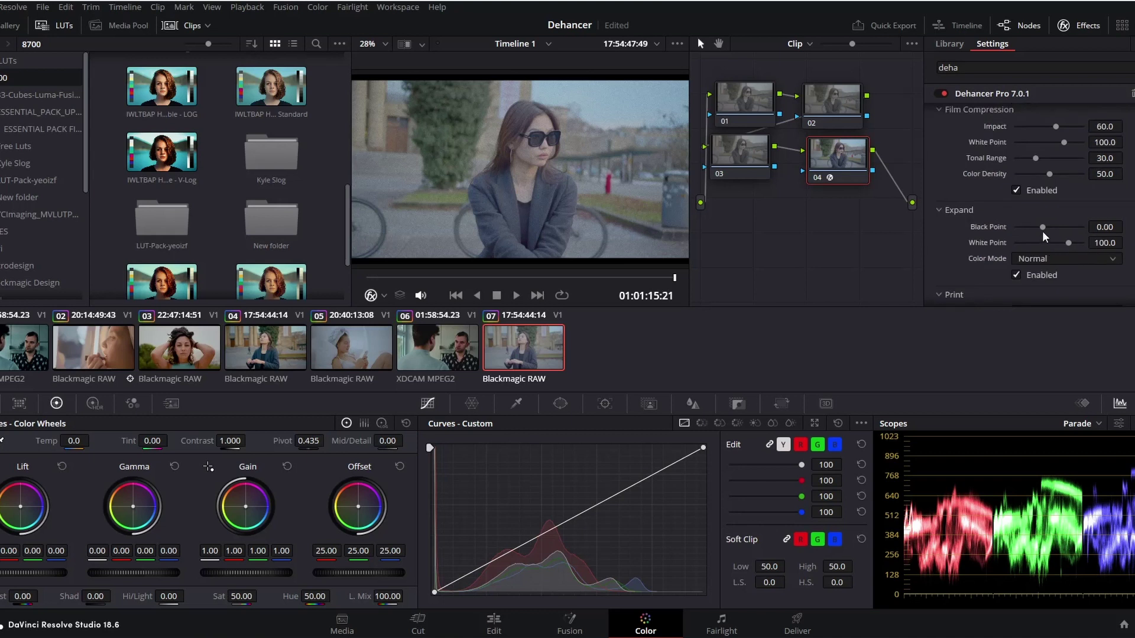
mouse_move(1044, 226)
mouse_down()
mouse_move(1055, 224)
mouse_move(1059, 241)
mouse_up()
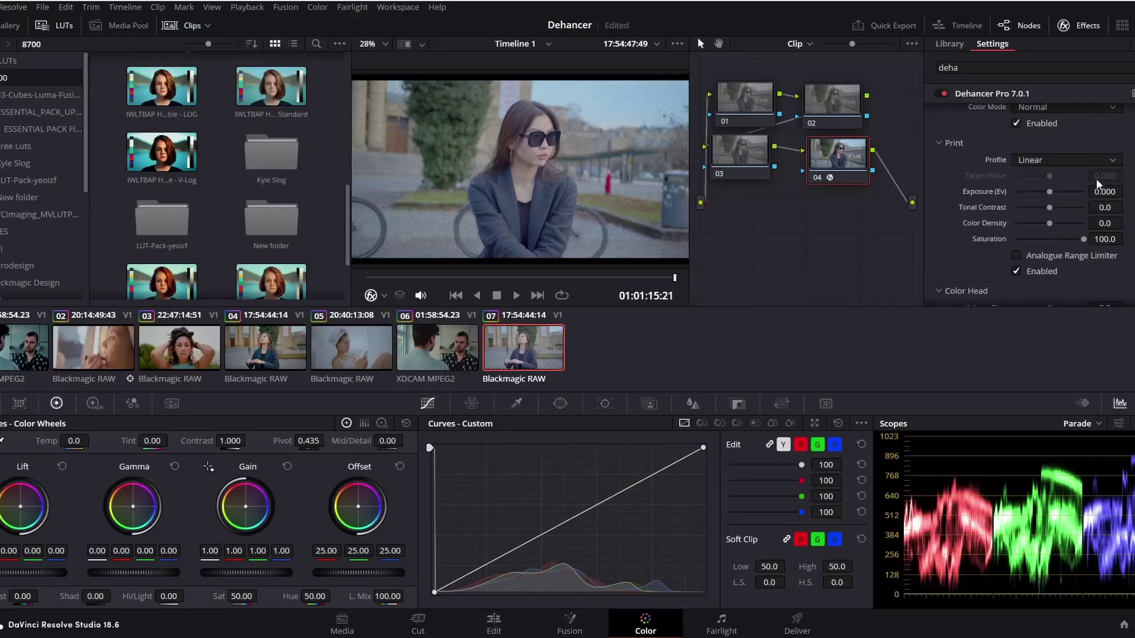
Set the print profile to Fujifilm 3513 Print film and enable the Analogue Range Limiter.
click(1084, 165)
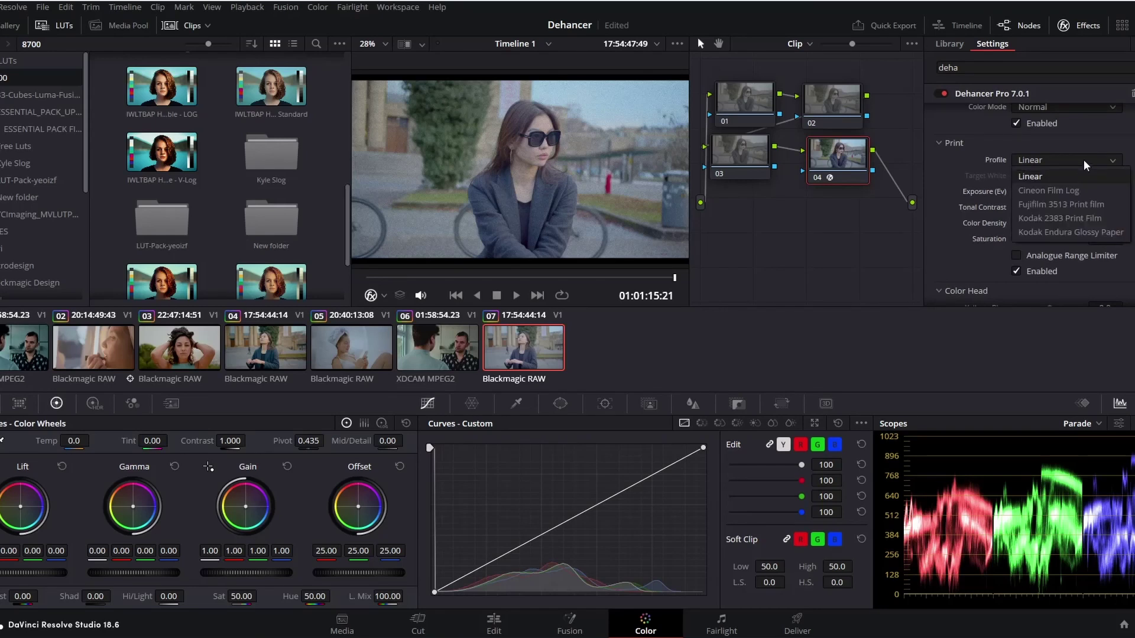
click(1076, 204)
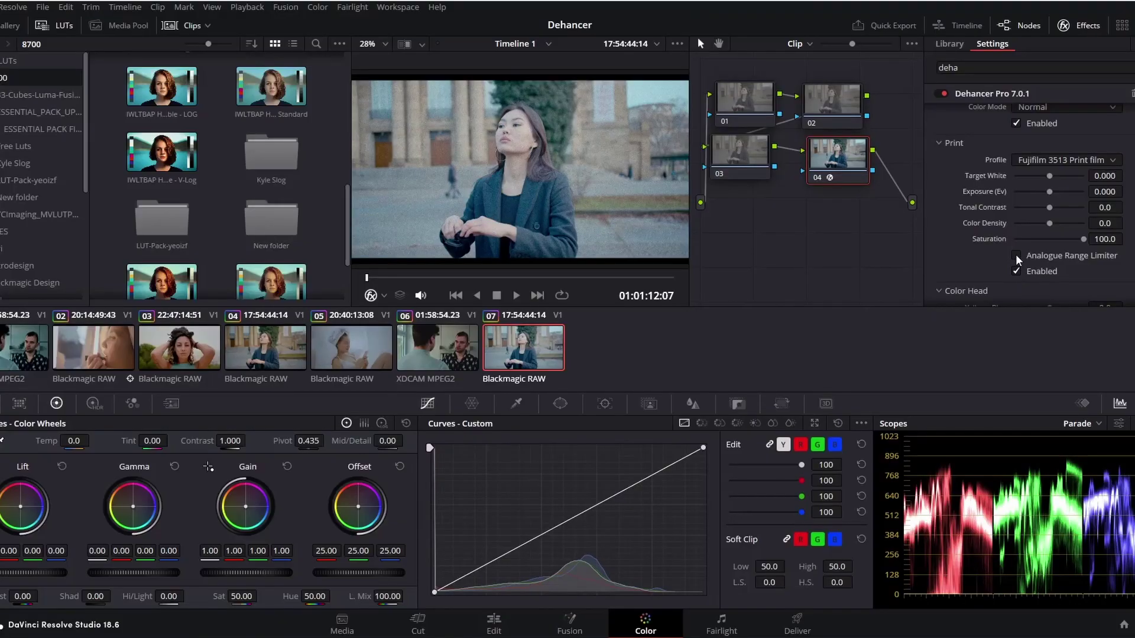
click(1016, 256)
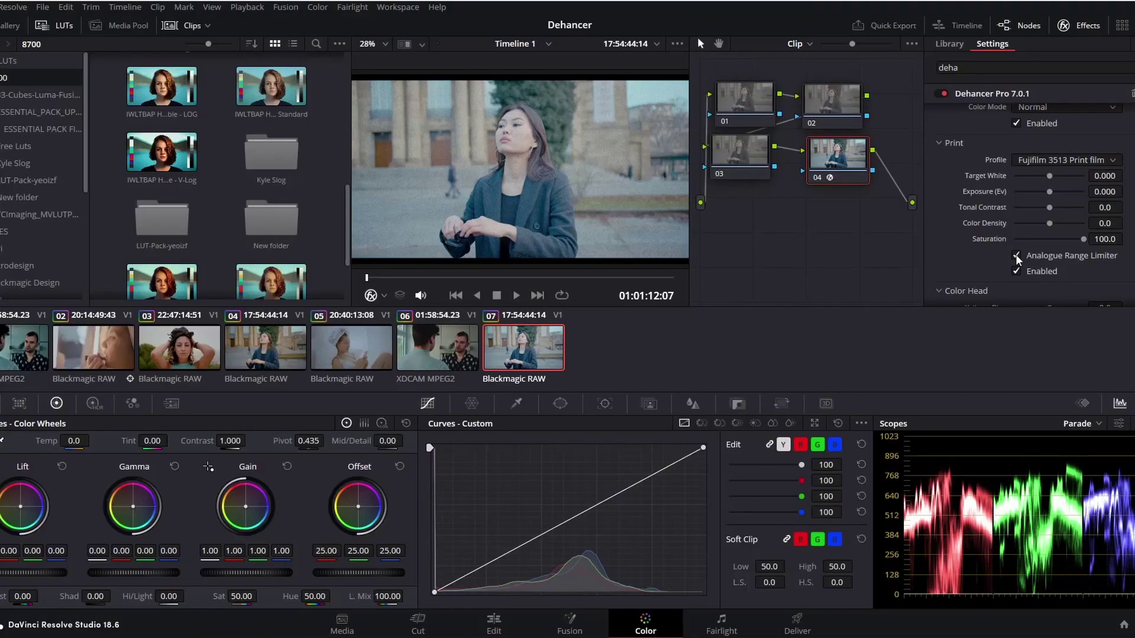
Enable Film Grain with the 65 mm ISO 50 profile, using a frame further into the clip to judge it.
scroll(1064, 224, down, 5)
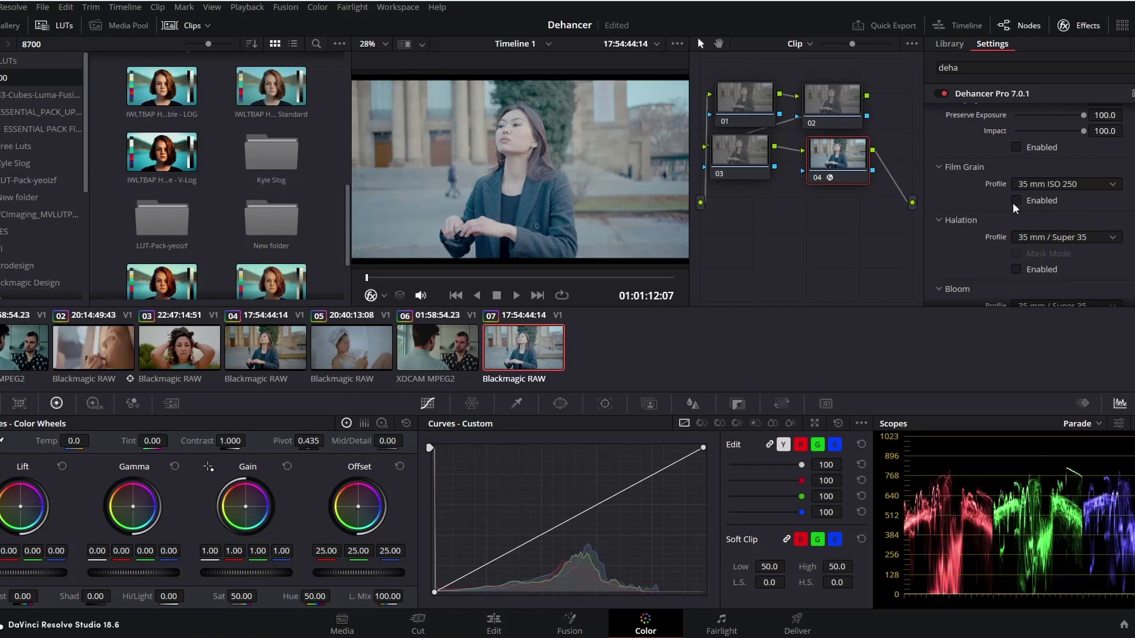
drag(367, 277, 560, 265)
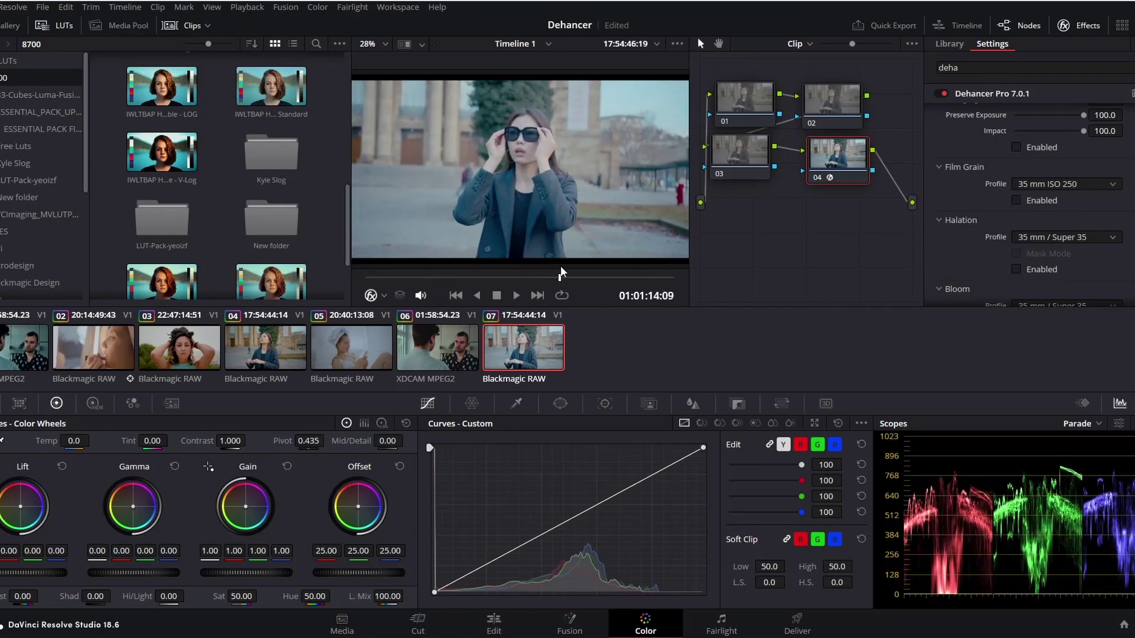
click(1066, 184)
click(1069, 299)
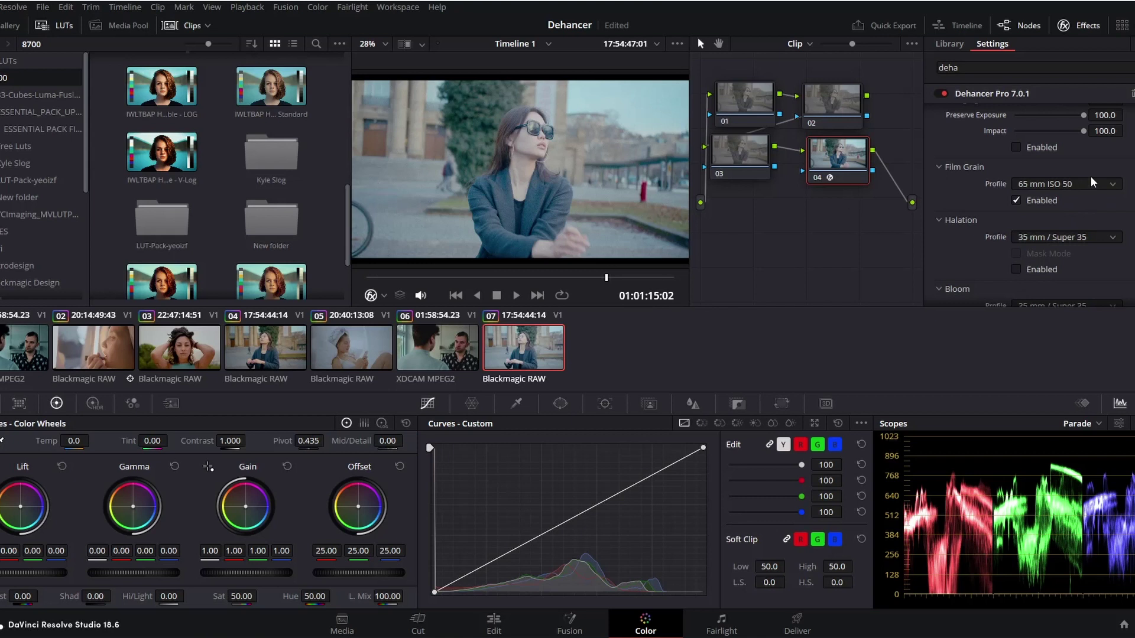
click(1106, 185)
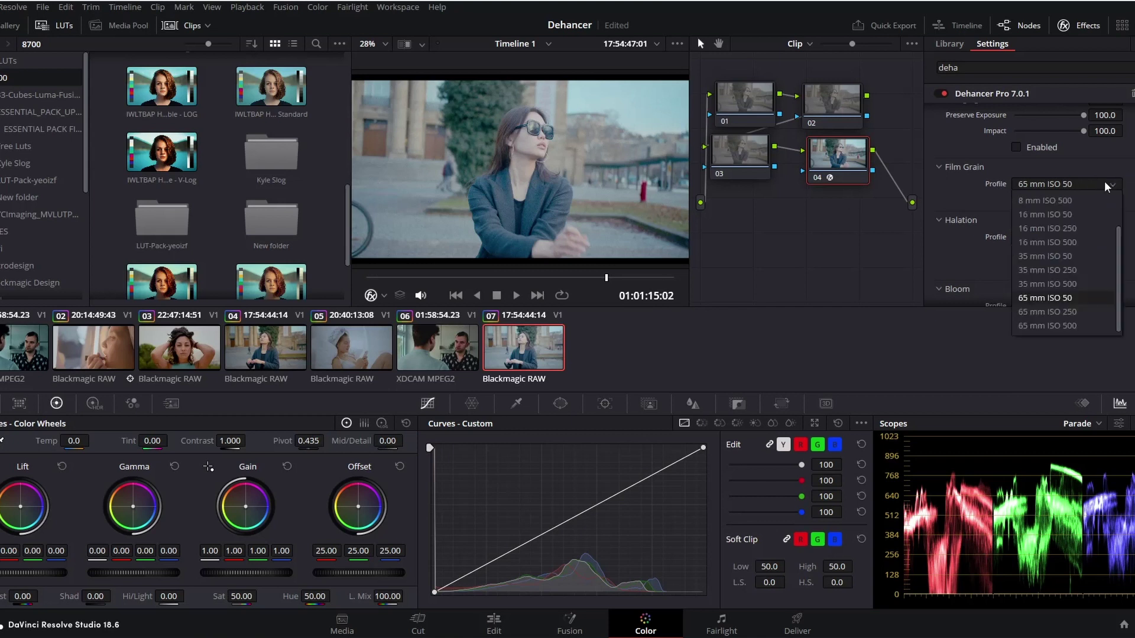
click(1076, 254)
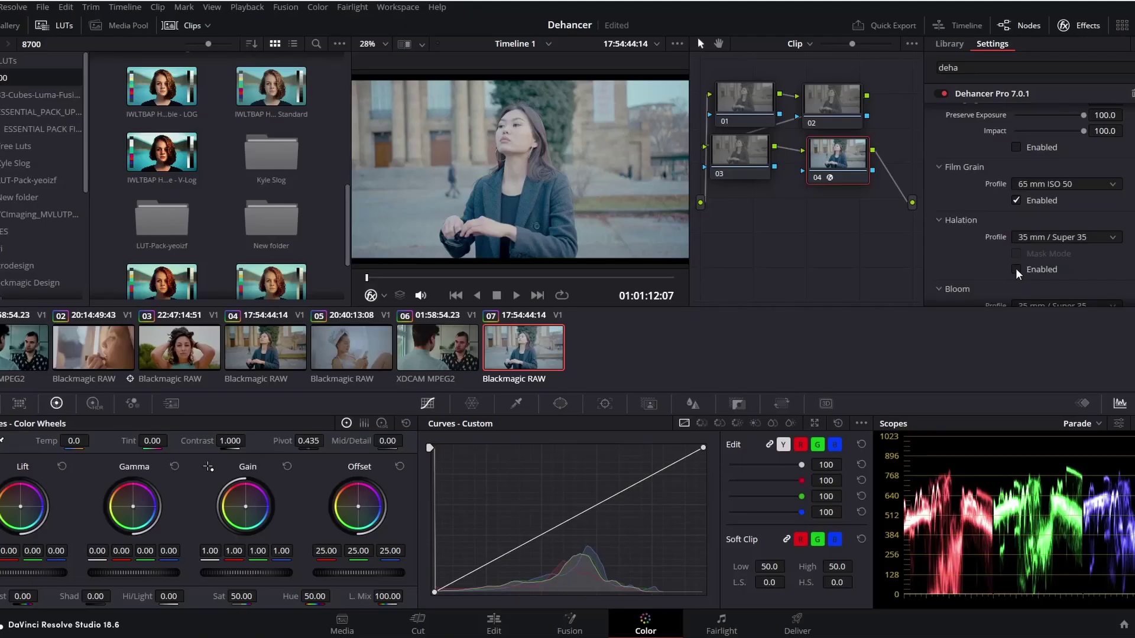
Enable Halation, comparing the image with and without it, and enable Bloom as well.
click(1015, 270)
click(1015, 269)
click(1015, 269)
click(1015, 269)
click(1020, 271)
click(1020, 271)
click(1020, 270)
scroll(1102, 257, down, 3)
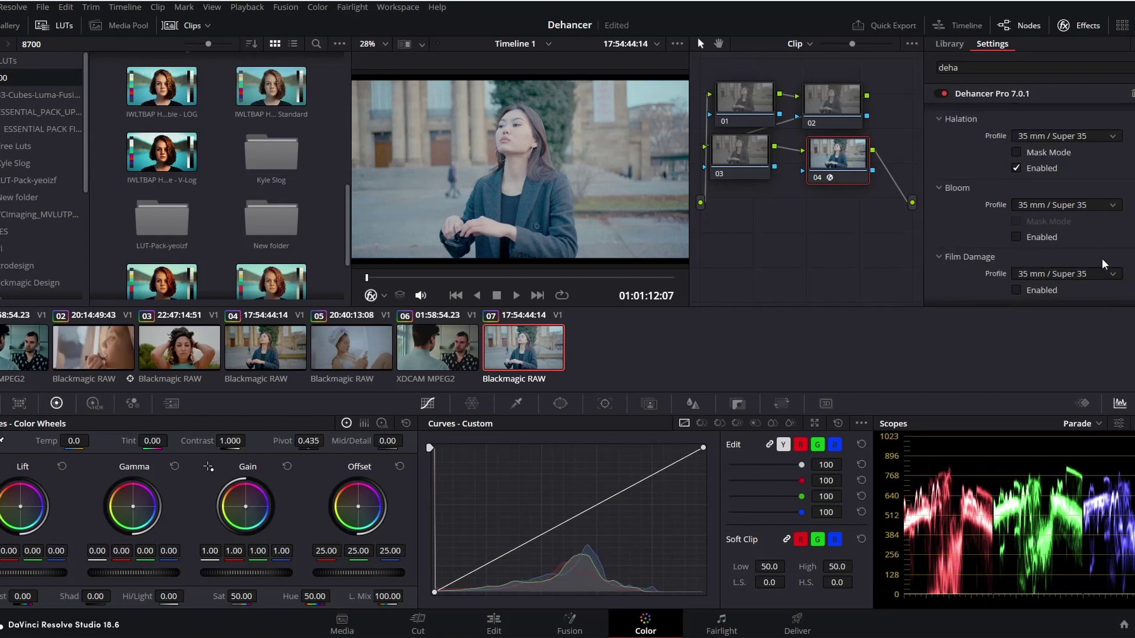
click(1016, 237)
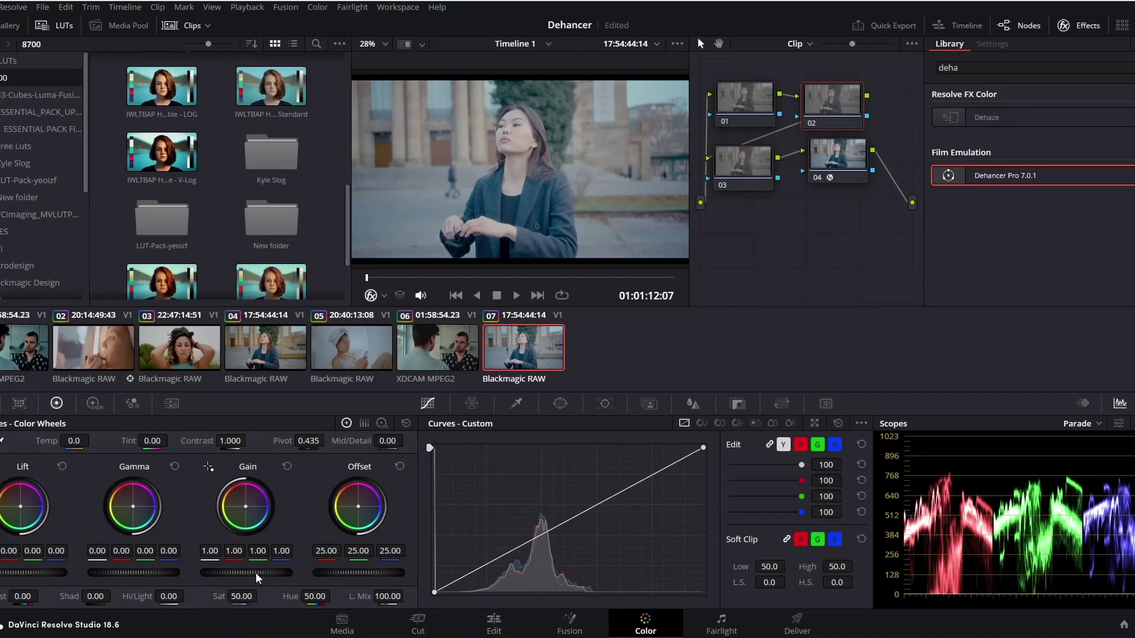
On node 02, set Gain to 0.86, Lift to 0.04 and Contrast to 1.210.
drag(255, 572, 229, 572)
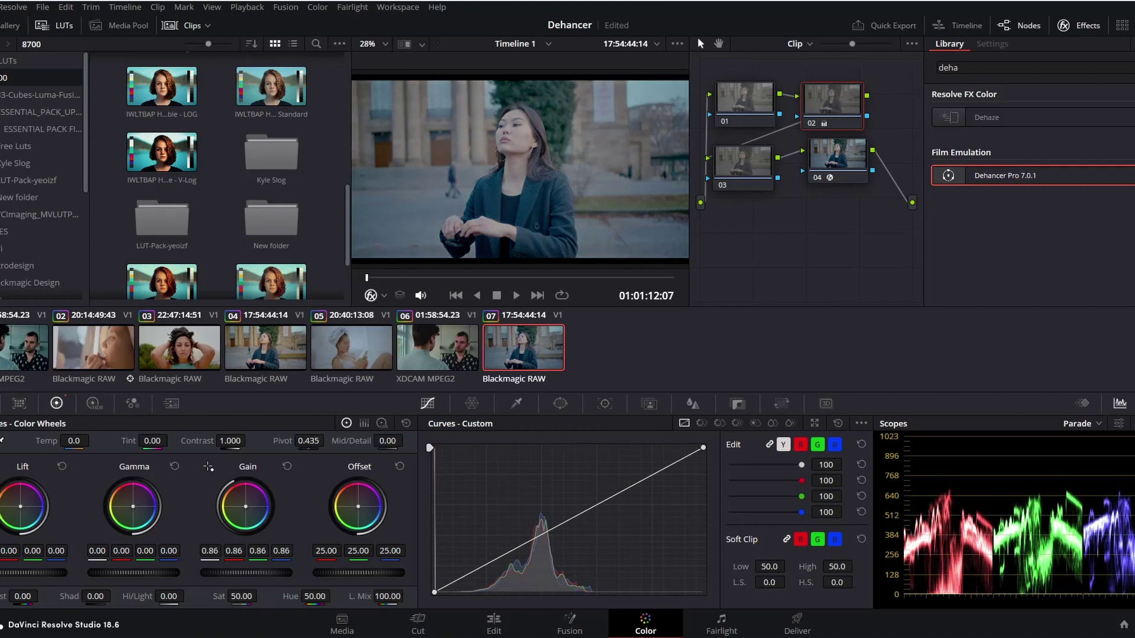
drag(24, 572, 33, 572)
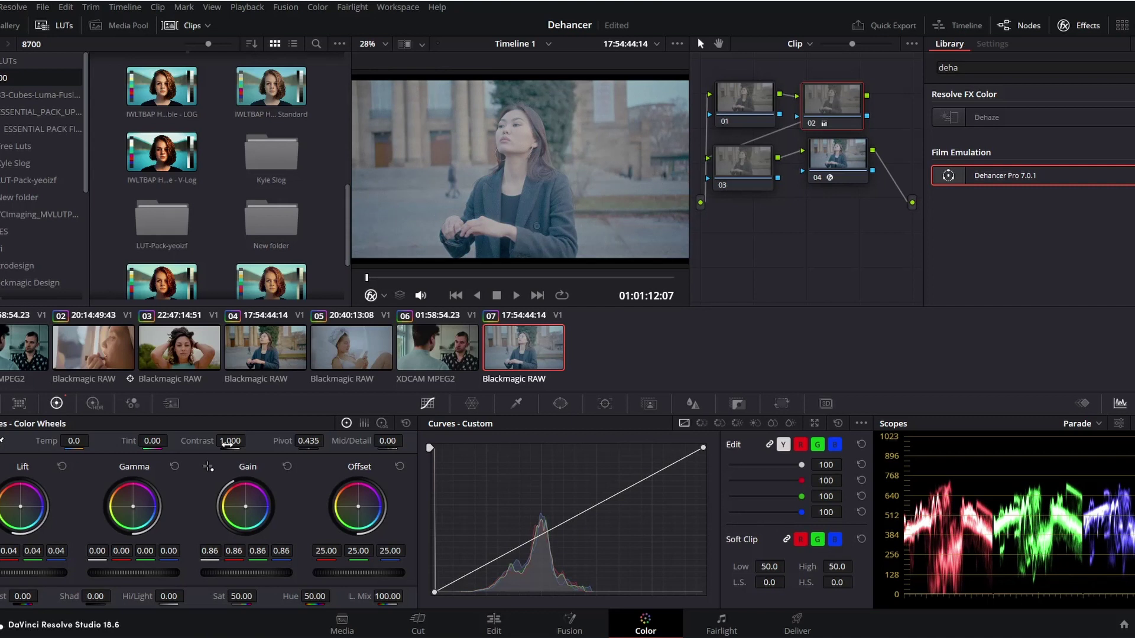
drag(227, 444, 251, 440)
Show the parade and vectorscope in a floating window and switch the viewer's on-screen control to the Qualifier picker.
click(1119, 423)
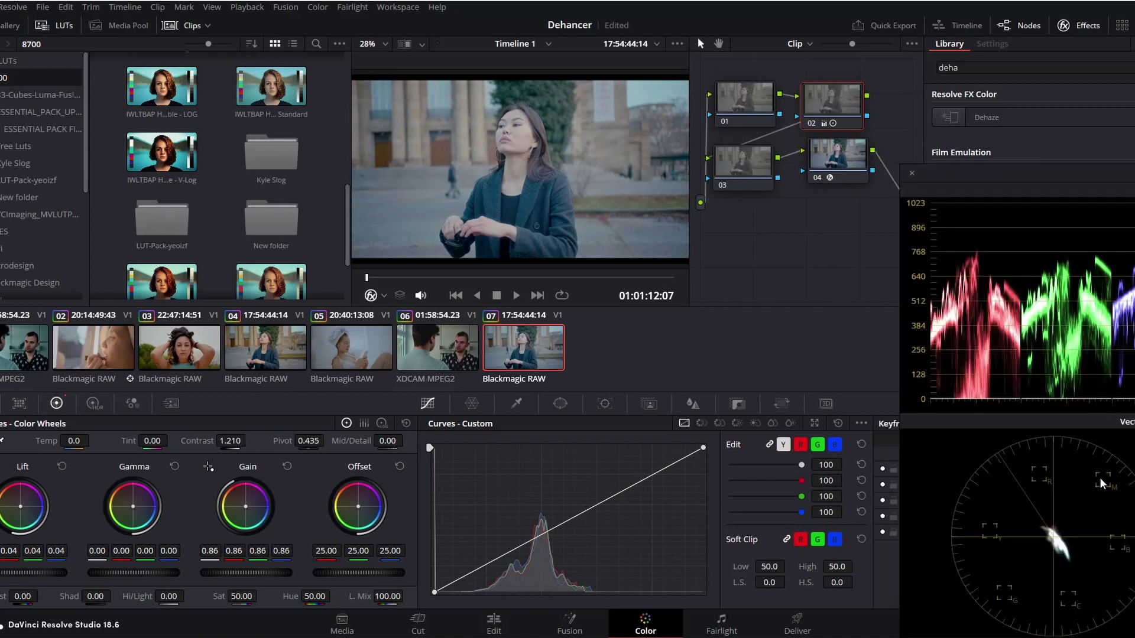
drag(1010, 183, 1013, 144)
click(384, 295)
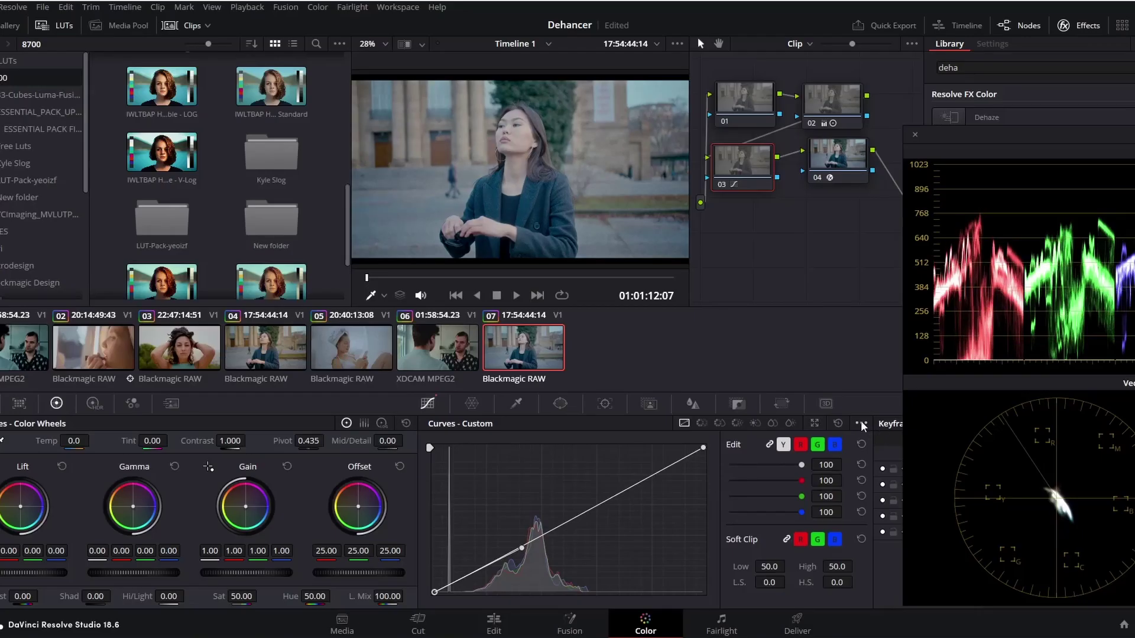
Shape node 03's custom curve into a gentle S-curve using its editable spline handles, with the black point lifted slightly.
click(860, 424)
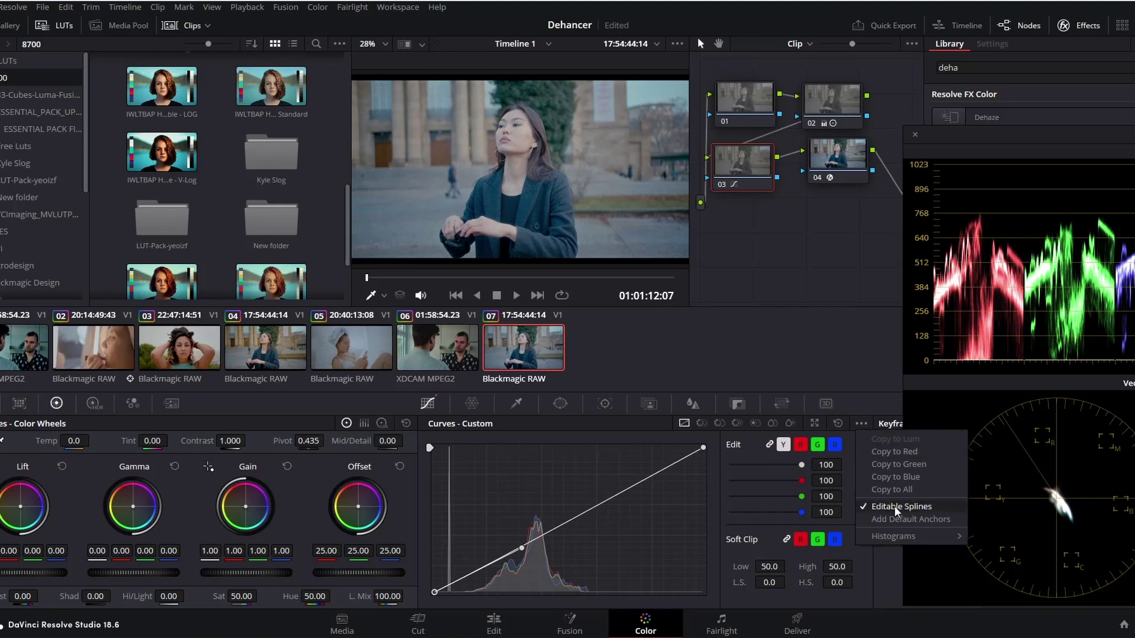
click(523, 547)
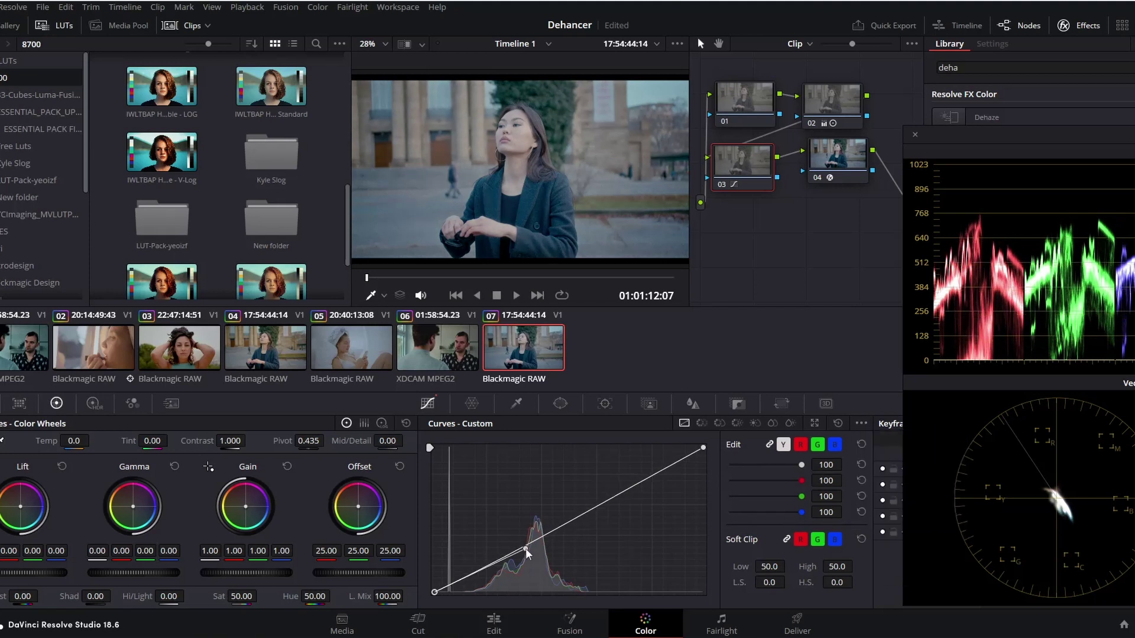
drag(523, 547, 530, 555)
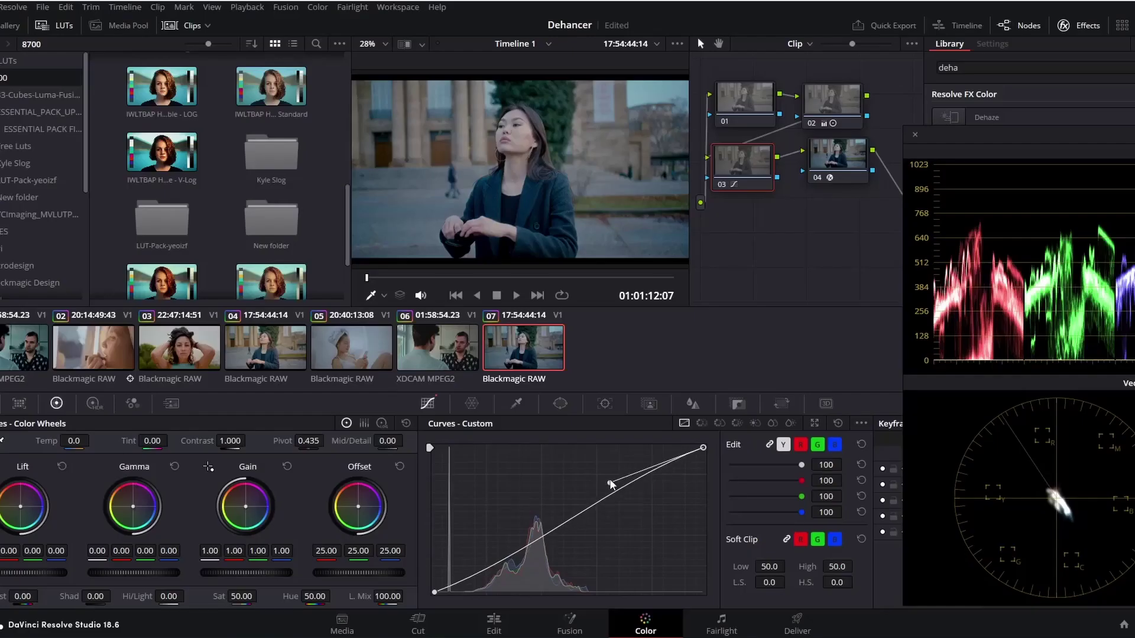
click(434, 591)
drag(434, 592, 432, 588)
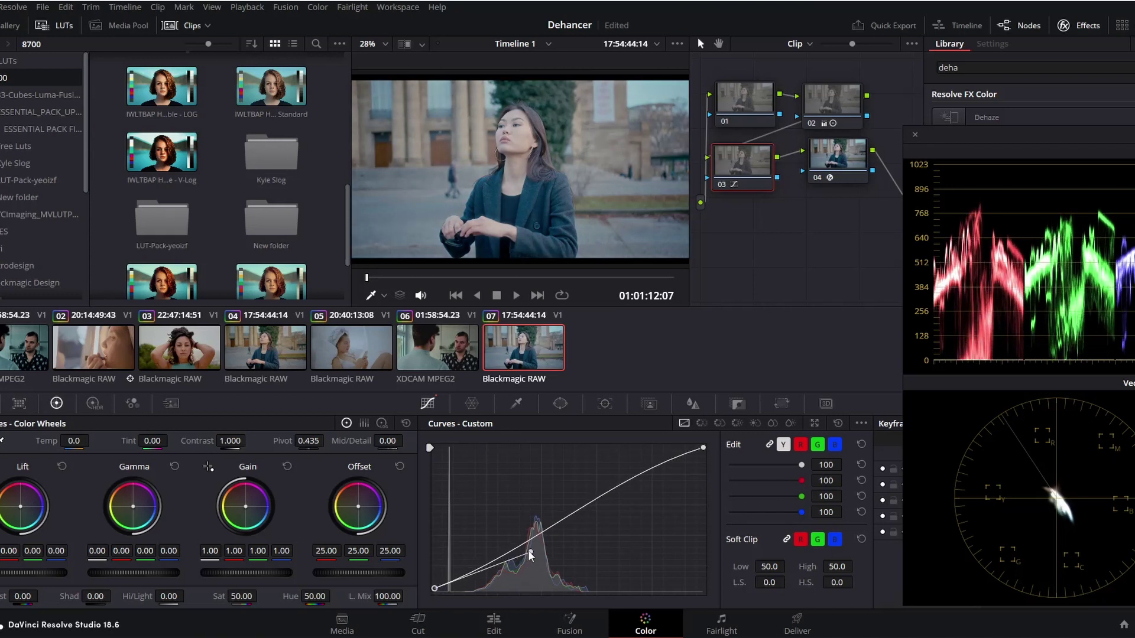
drag(530, 553, 535, 561)
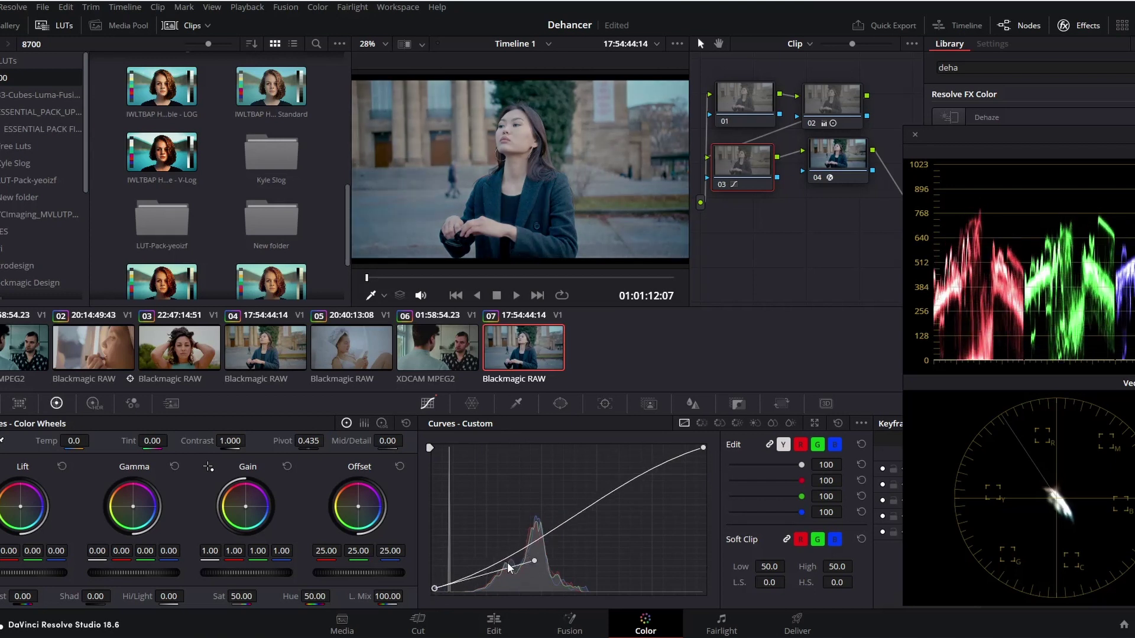
Warm the image by setting node 01's Temp to 200.
click(755, 103)
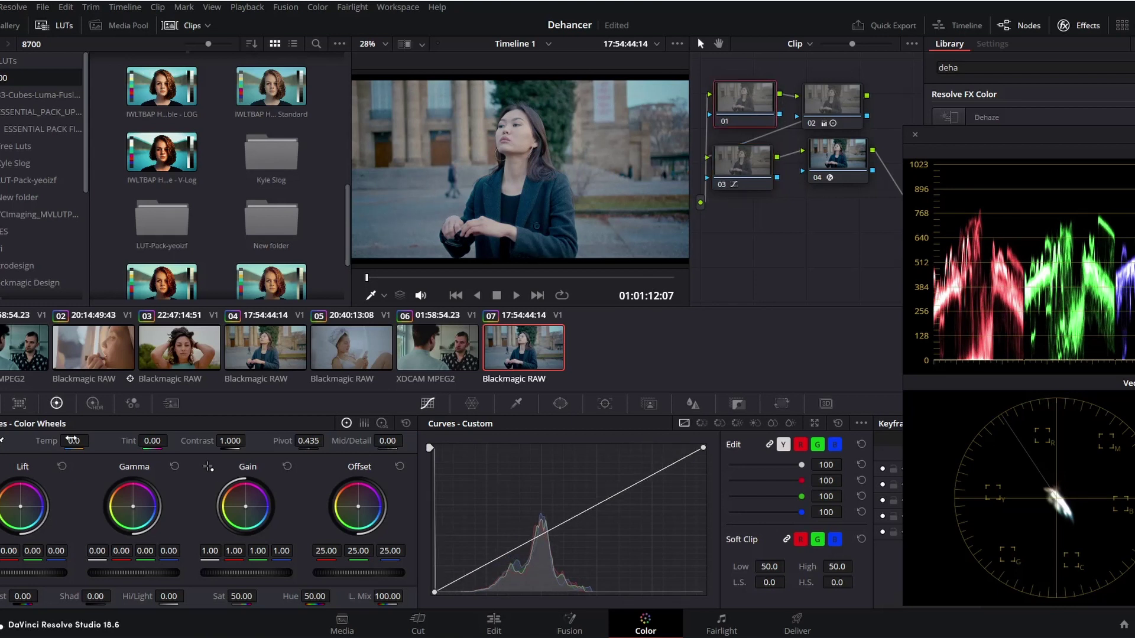
drag(73, 441, 93, 441)
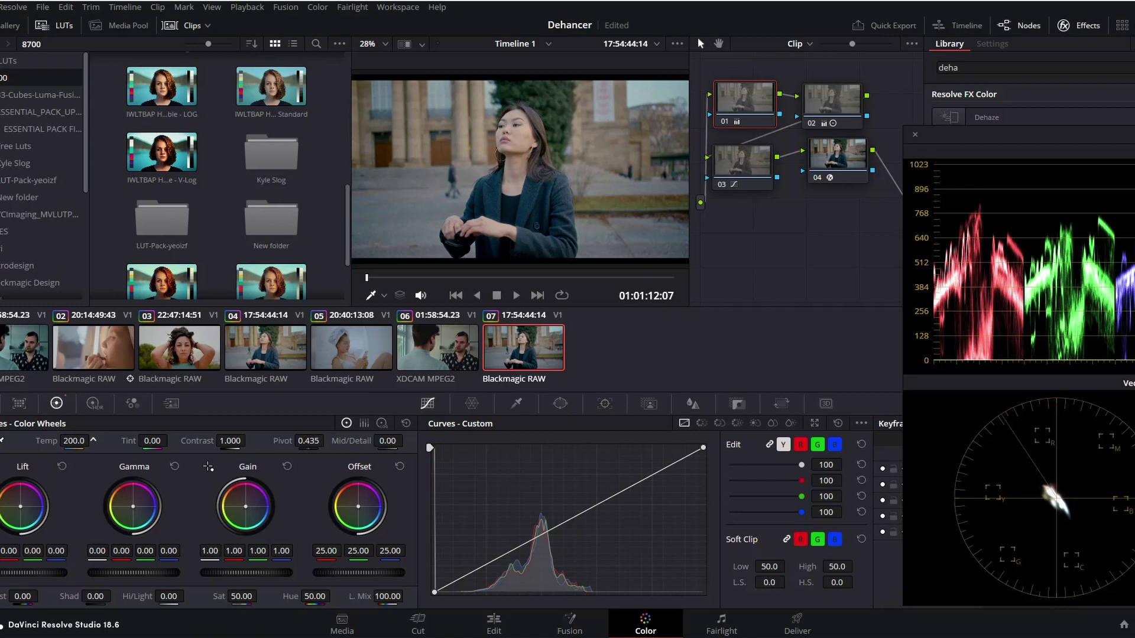
Compare the ungraded and graded image on a later frame by bypassing and restoring all four nodes.
drag(367, 277, 605, 277)
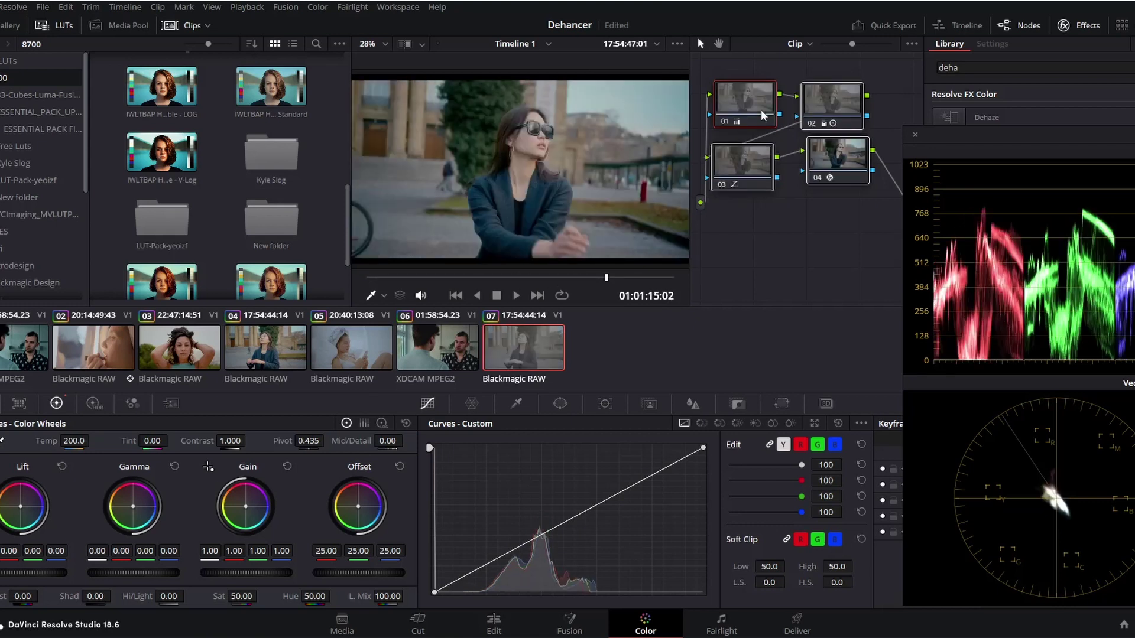
key(alt+d)
key(alt+d)
key(alt+d)
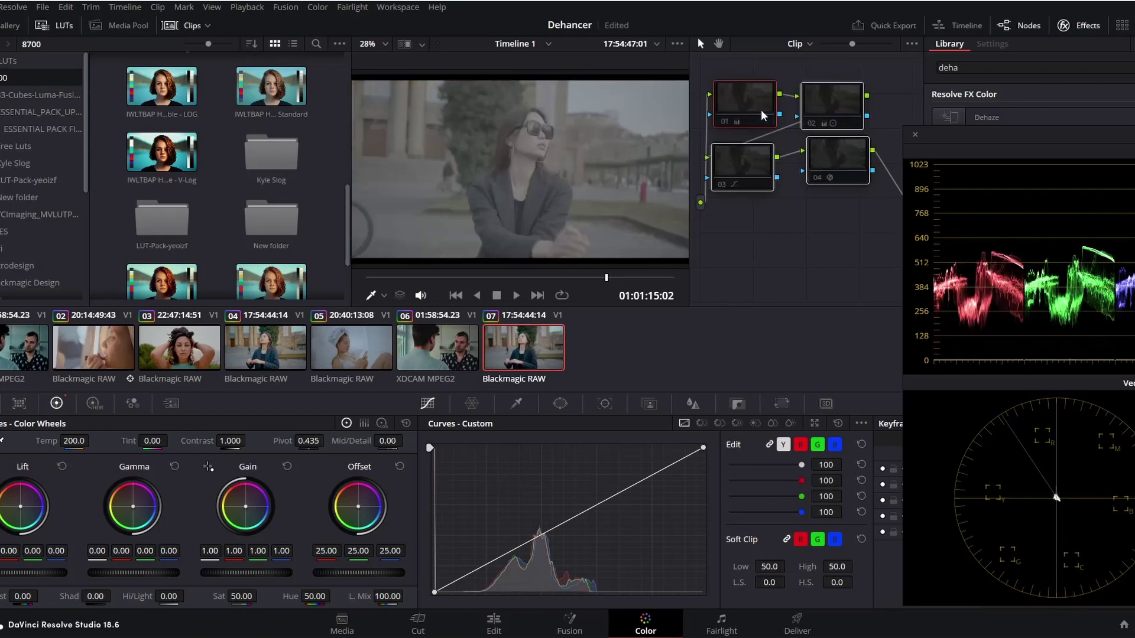
key(alt+d)
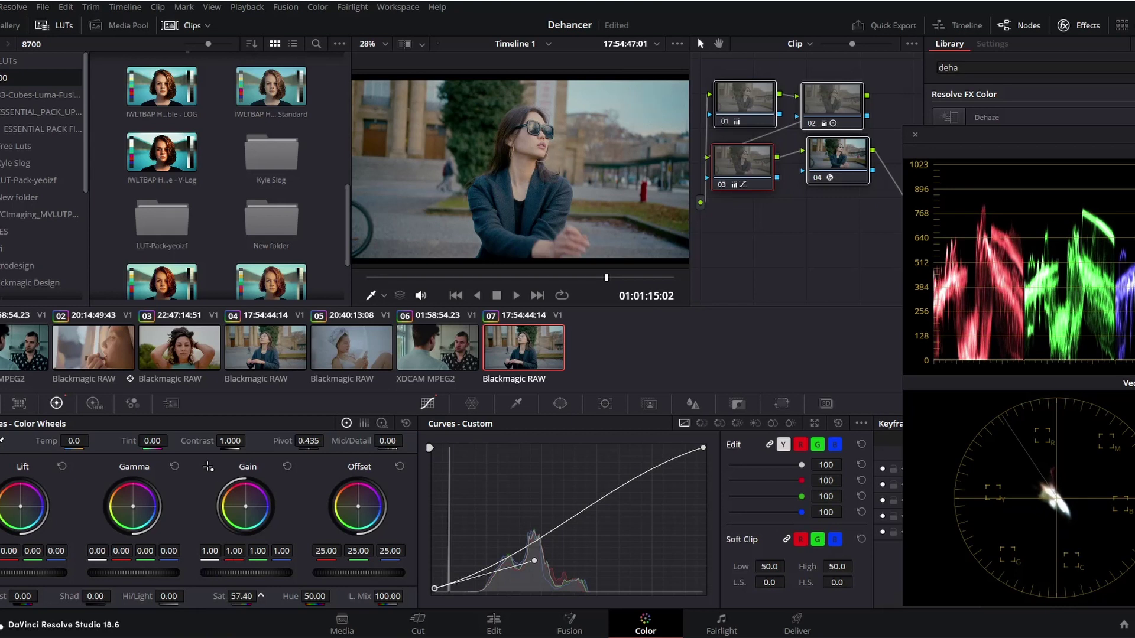
Set node 03's Saturation to 61.80 and review the grade through the clip.
drag(260, 594, 273, 594)
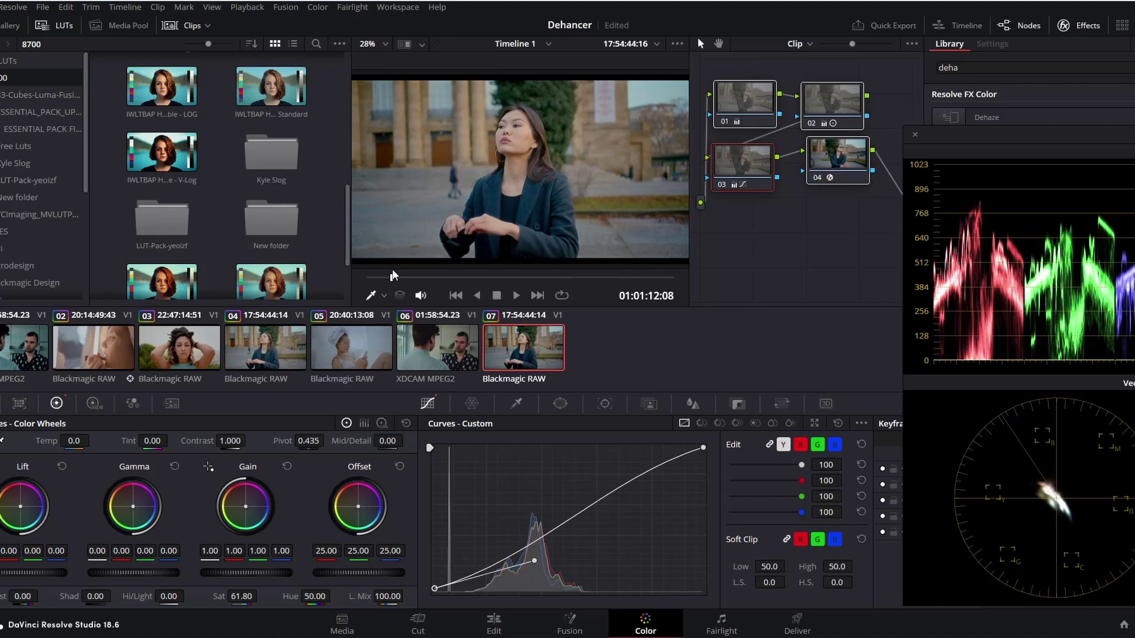
click(392, 276)
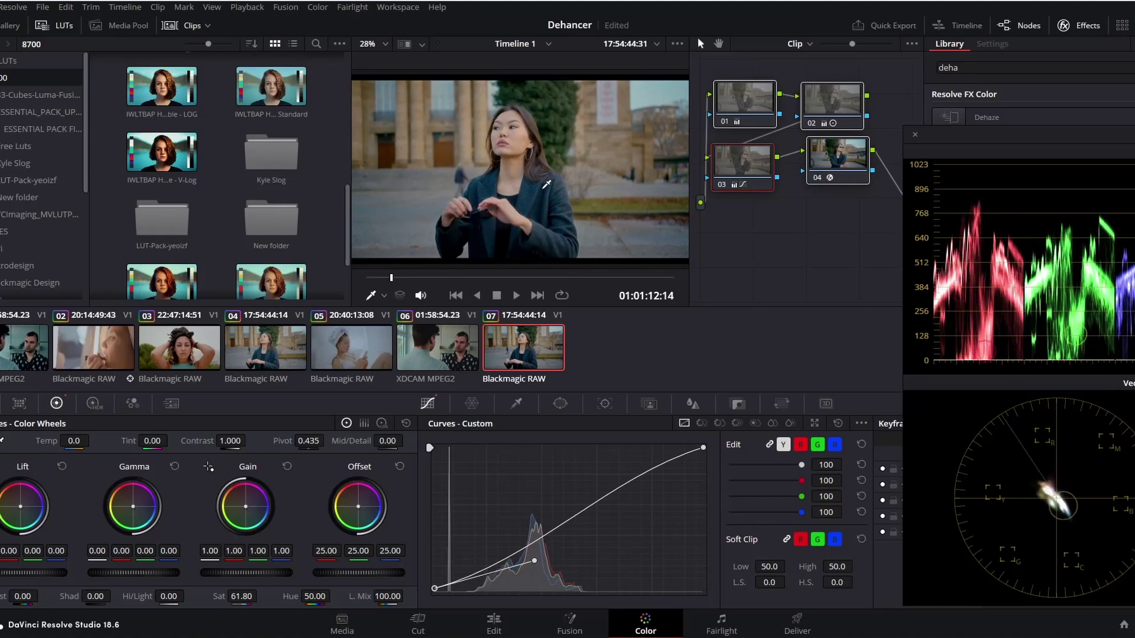
drag(391, 277, 689, 283)
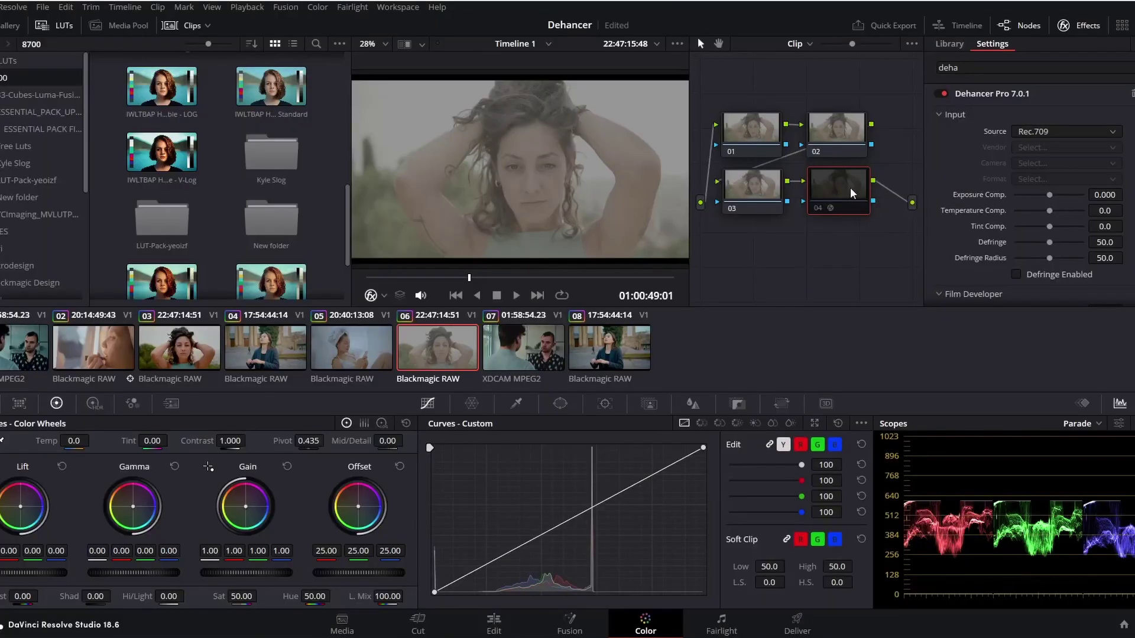
Enable node 04 on clip 06 and configure its Dehancer input by choosing a source and enabling Defringe.
key(ctrl+d)
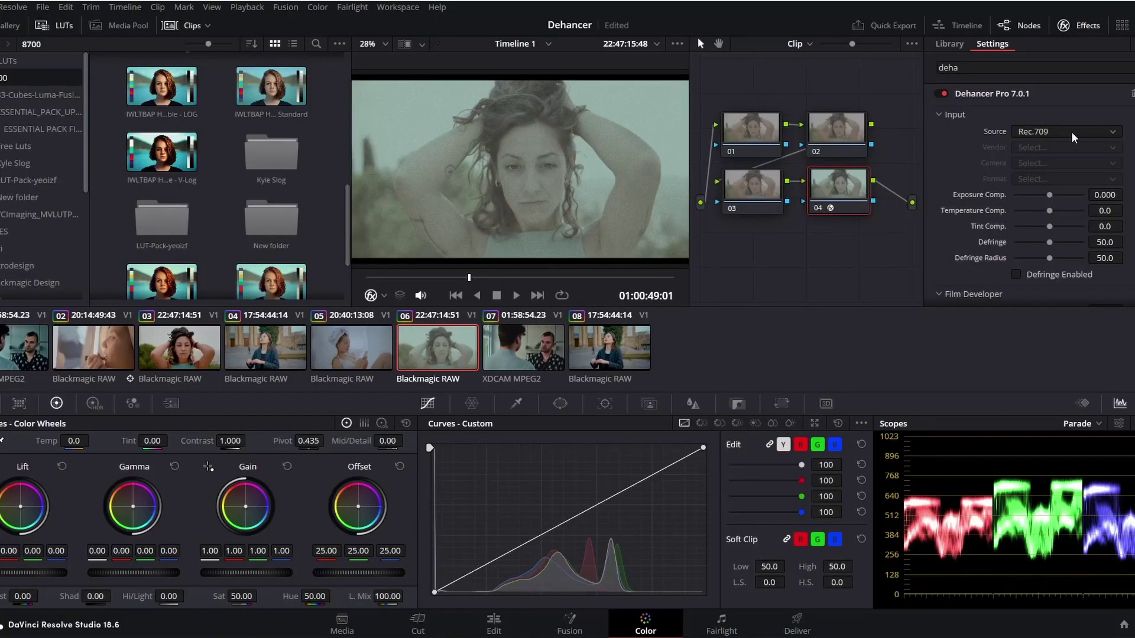
click(1070, 131)
click(1057, 246)
scroll(1040, 189, down, 3)
click(1016, 223)
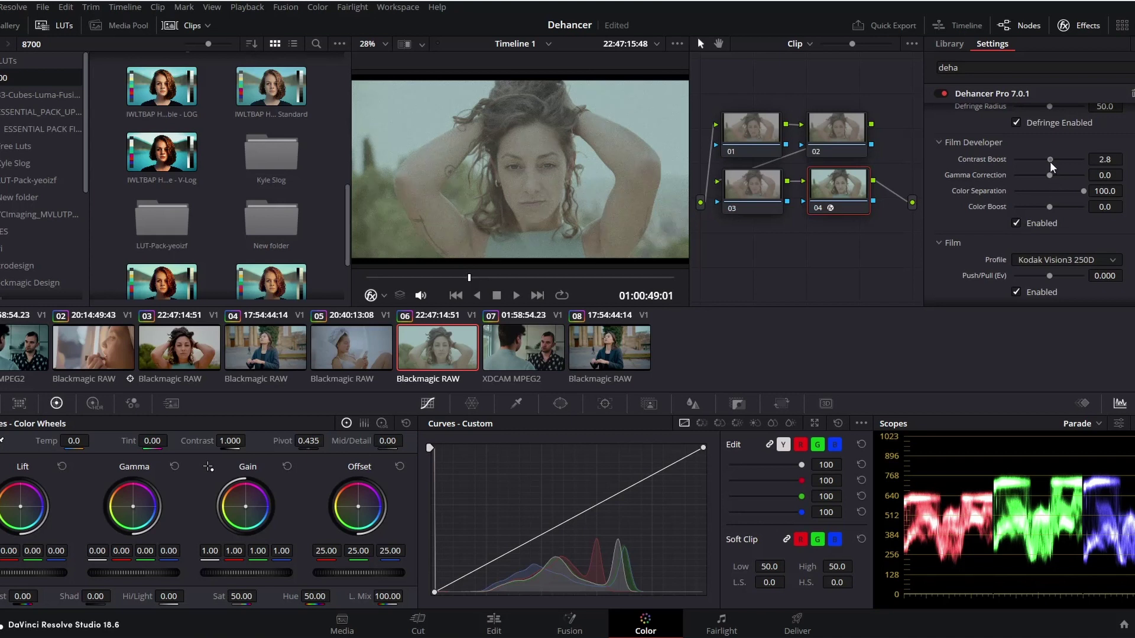
Set Film Developer Contrast Boost to 33.9, Gamma Correction to 8.7 and Color Boost to 28.4, and choose the Kodak Ekta...100 (2017) film profile.
drag(1050, 161, 1057, 207)
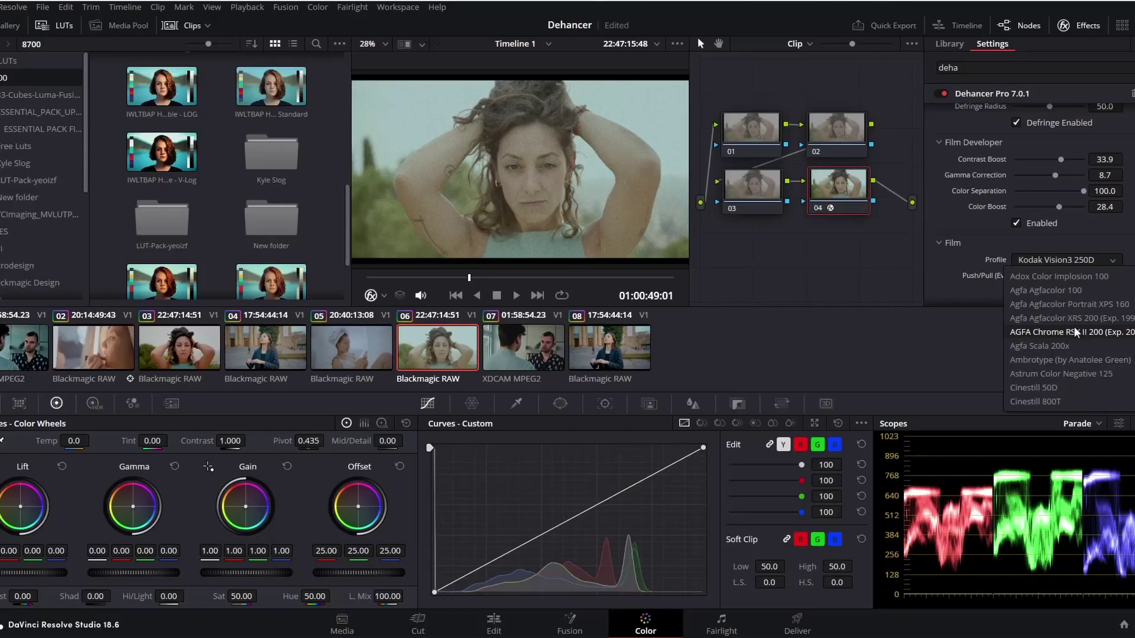
scroll(1077, 331, down, 8)
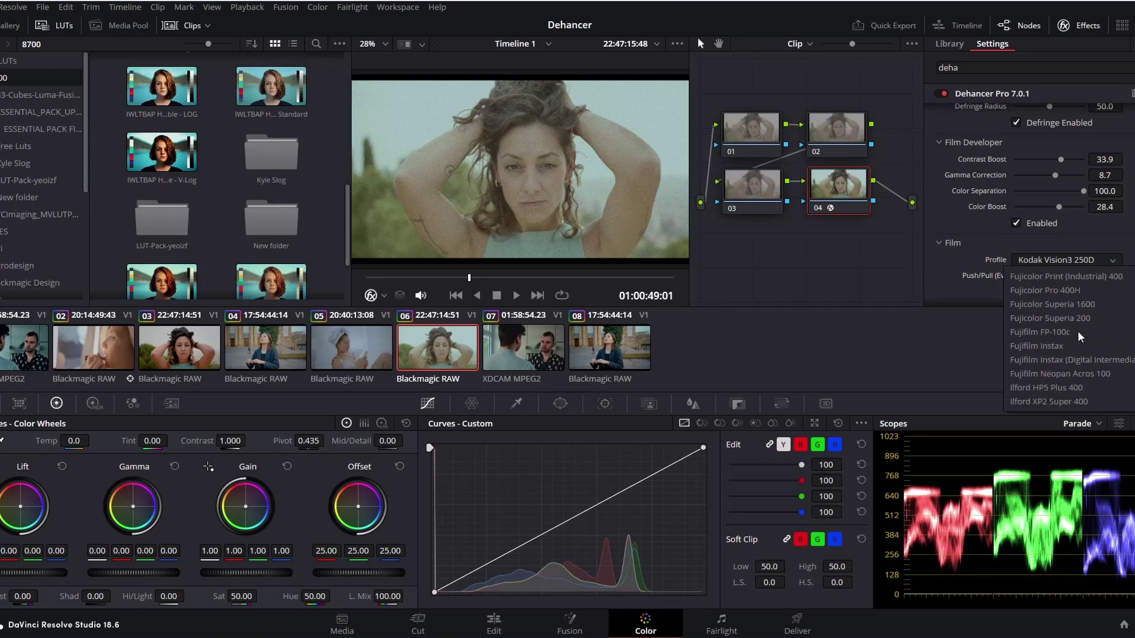
click(1079, 345)
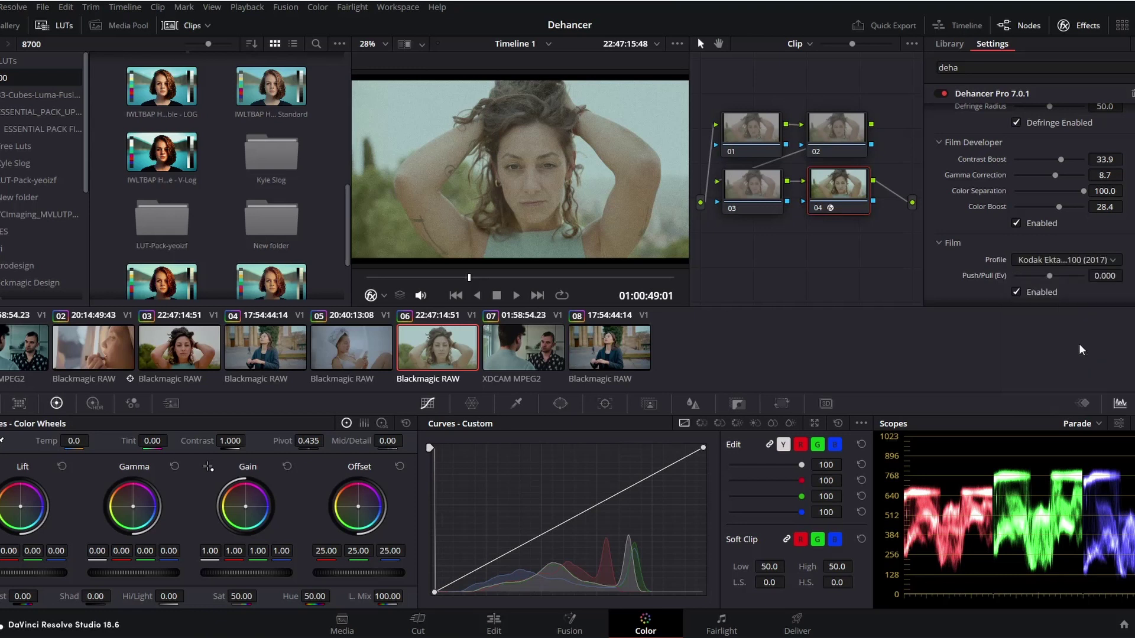
Enable Film Compression on clip 06, comparing the image with and without it.
scroll(1035, 206, down, 5)
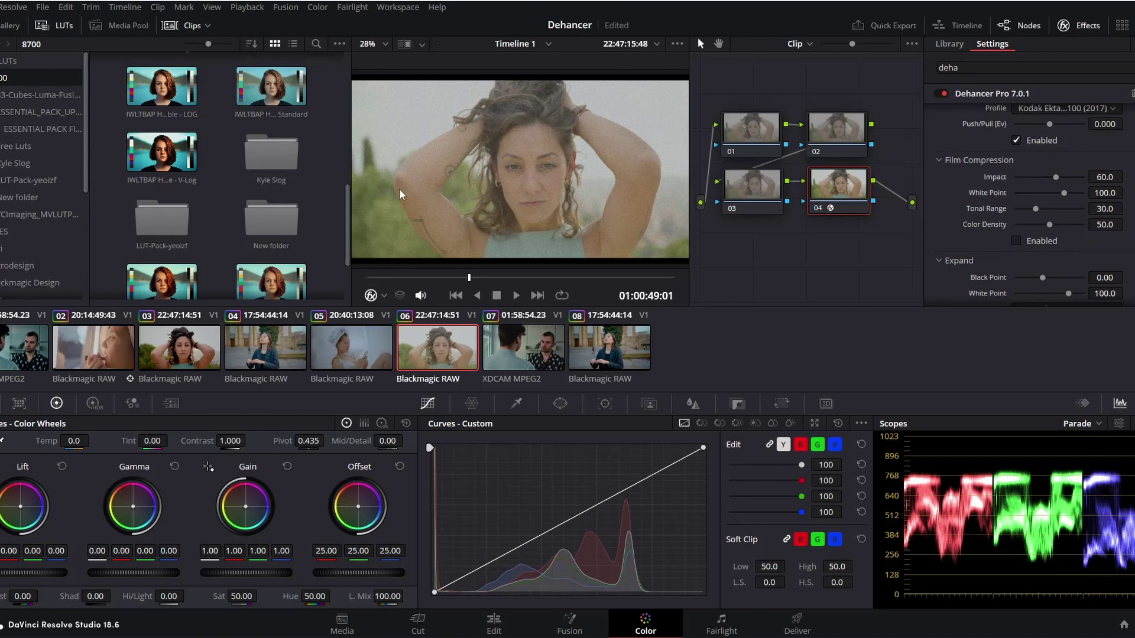
click(1015, 240)
click(1015, 241)
click(1013, 241)
click(1014, 242)
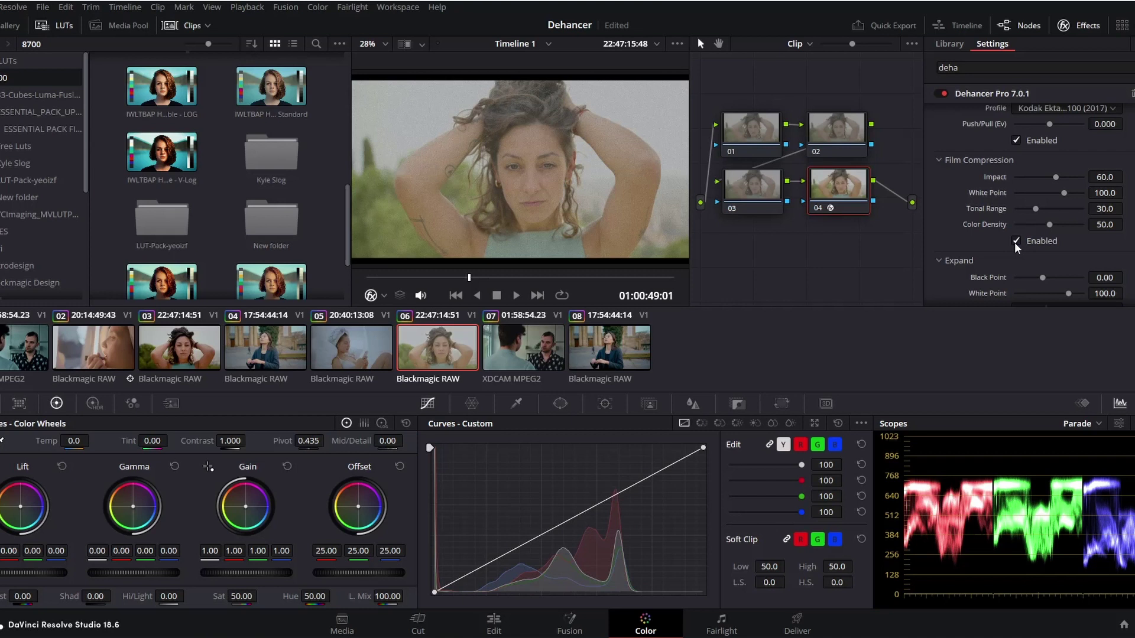
In Dehancer's Expand settings, set the Black Point to 12.10 and fine-tune the White Point.
scroll(1014, 242, down, 2)
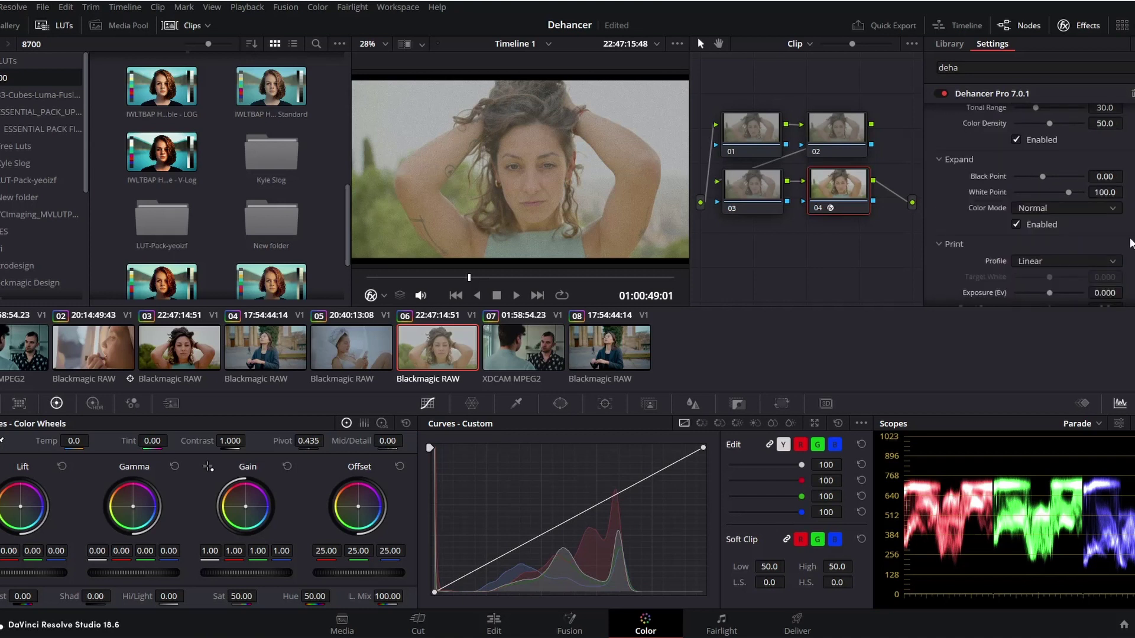
drag(1041, 175, 1073, 207)
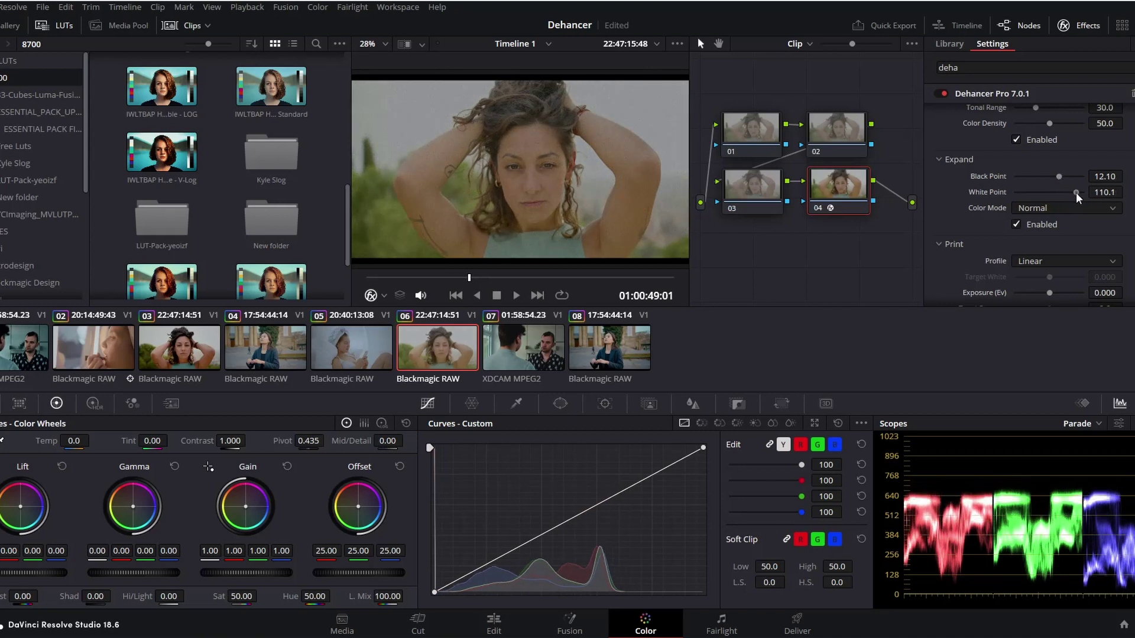
drag(1071, 193, 1067, 193)
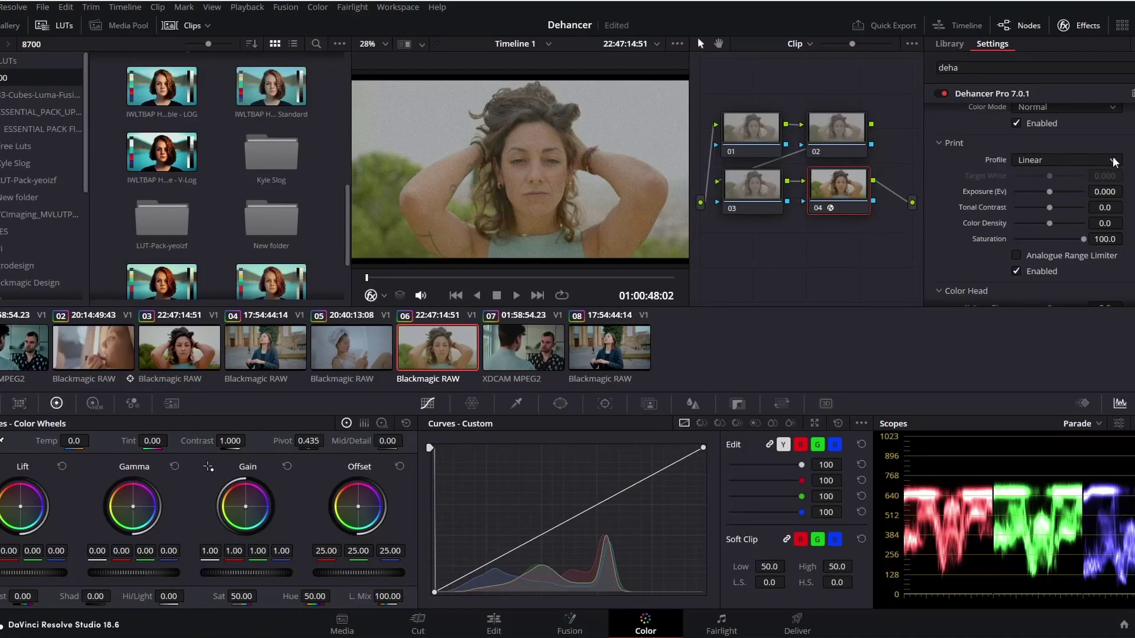
Apply the Kodak 2383 Print Film print profile and compare the image by bypassing and restoring node 04.
click(1114, 161)
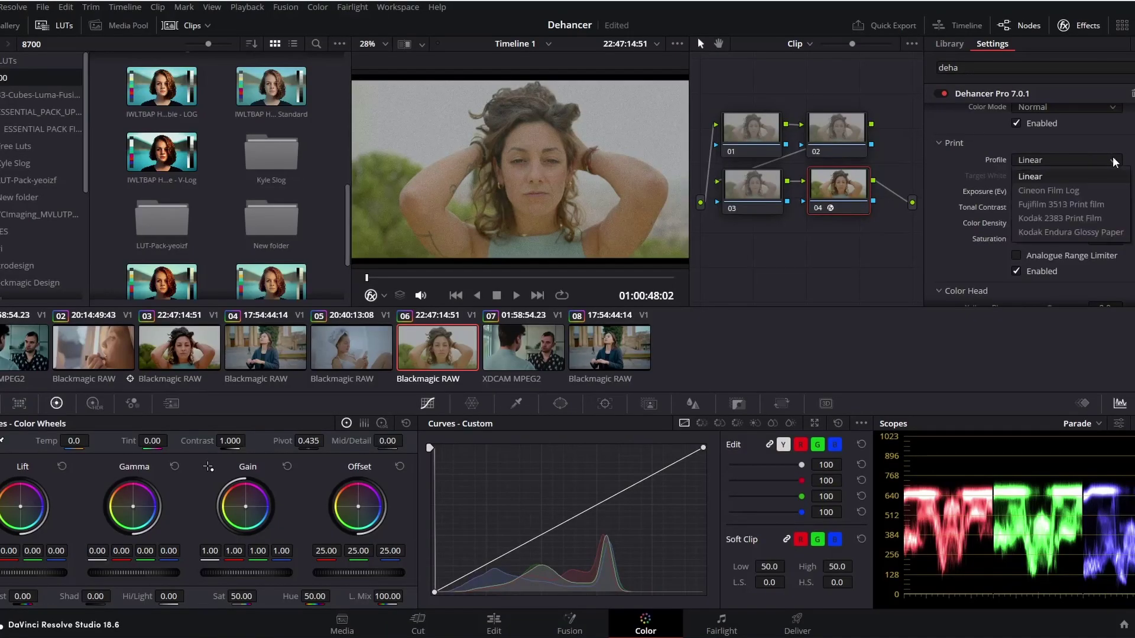
click(1107, 227)
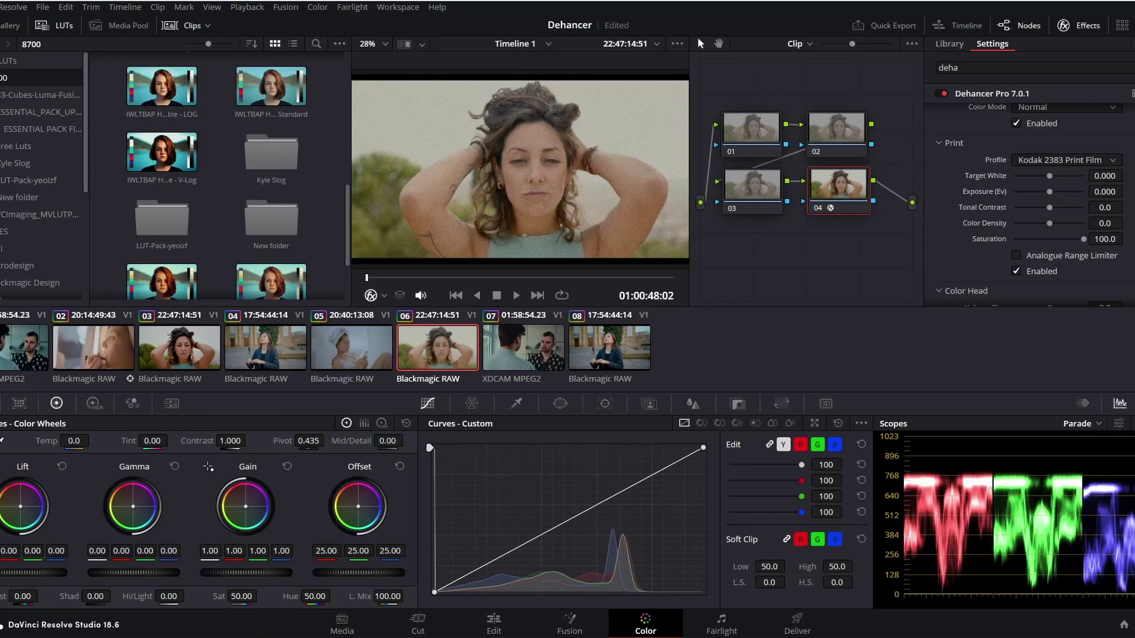
key(ctrl+d)
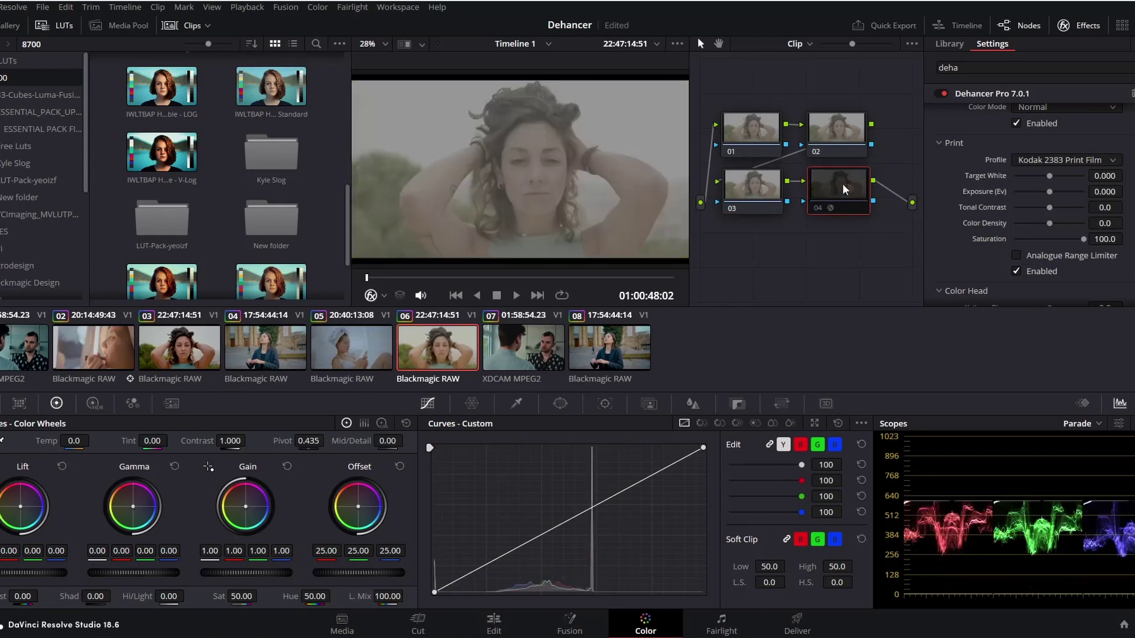
key(ctrl+d)
key(ctrl+d)
key(ctrl+d)
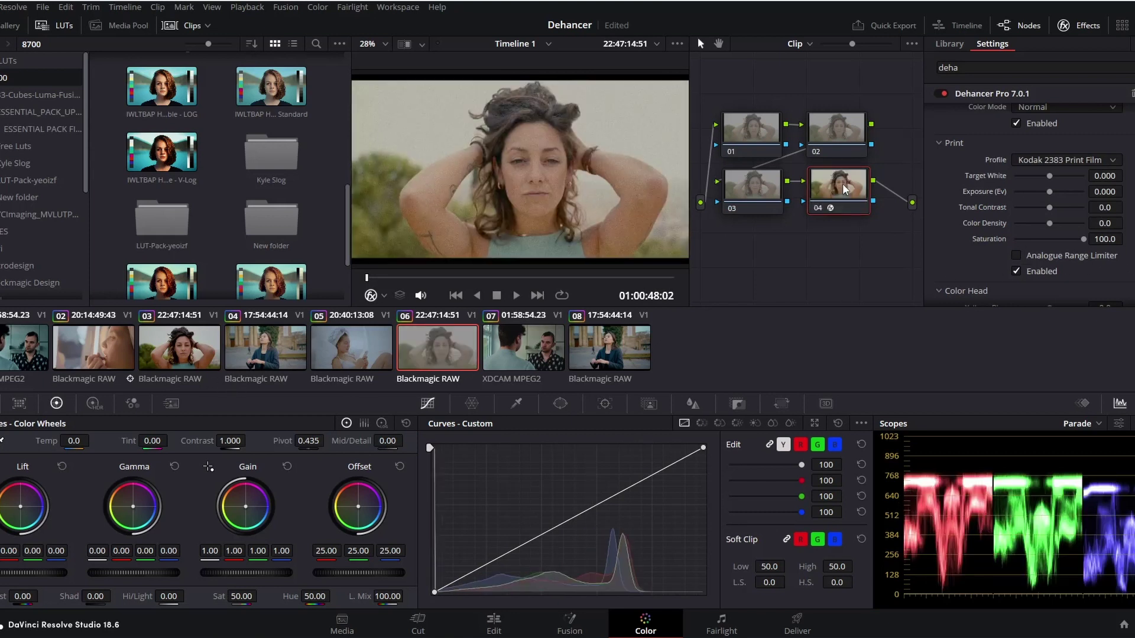
key(ctrl+d)
key(ctrl+d)
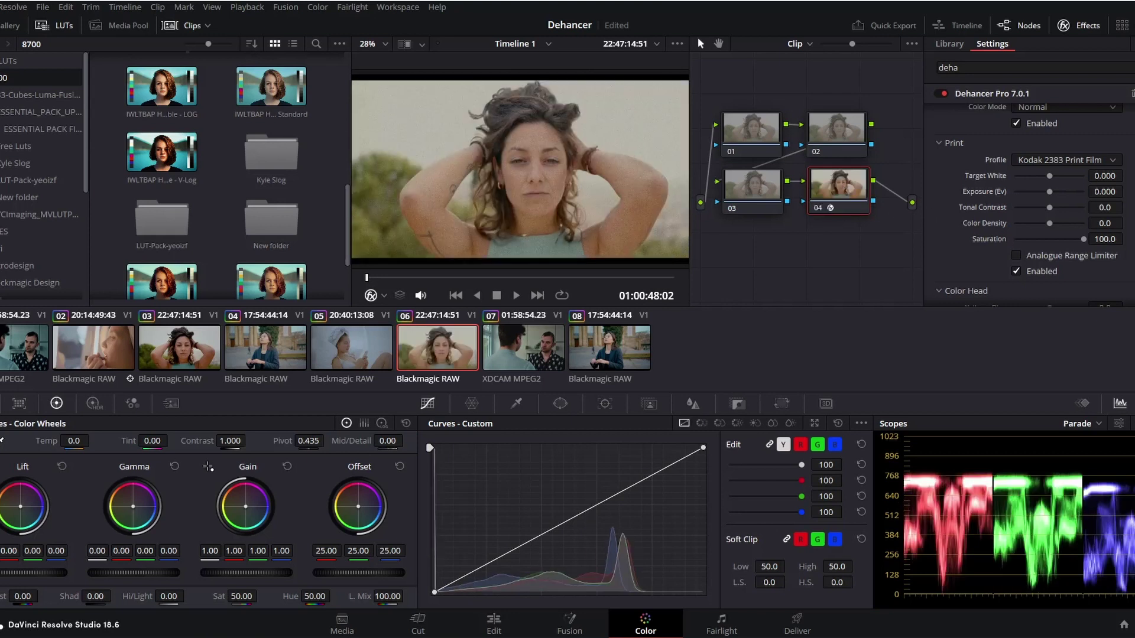
Set the Film Grain profile to 65 mm ISO 50.
scroll(1019, 155, down, 3)
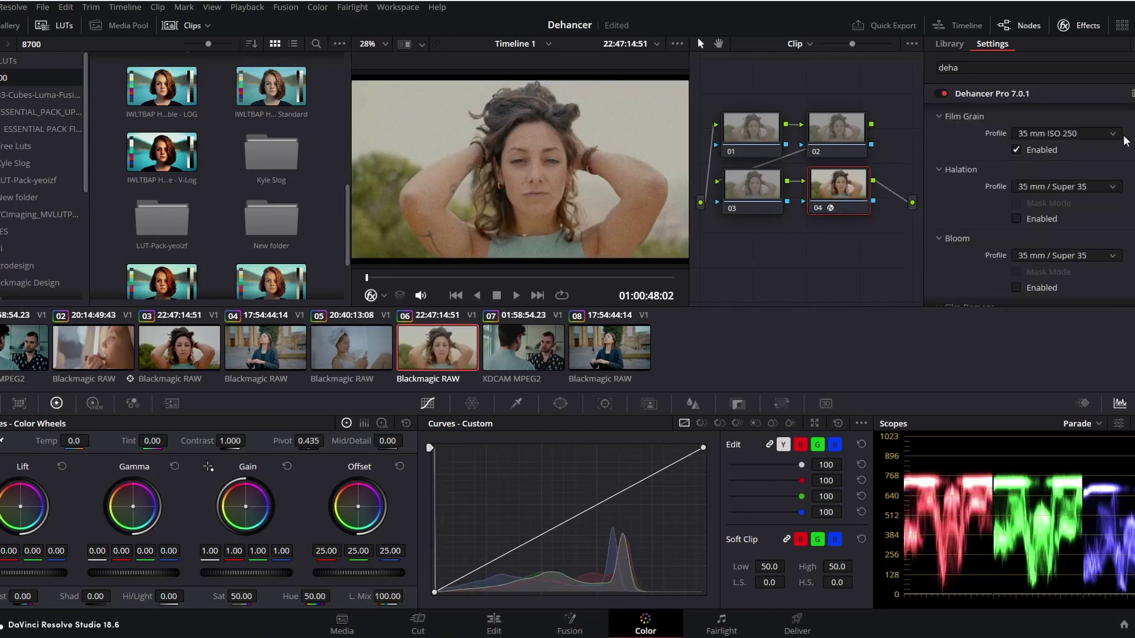
click(1098, 135)
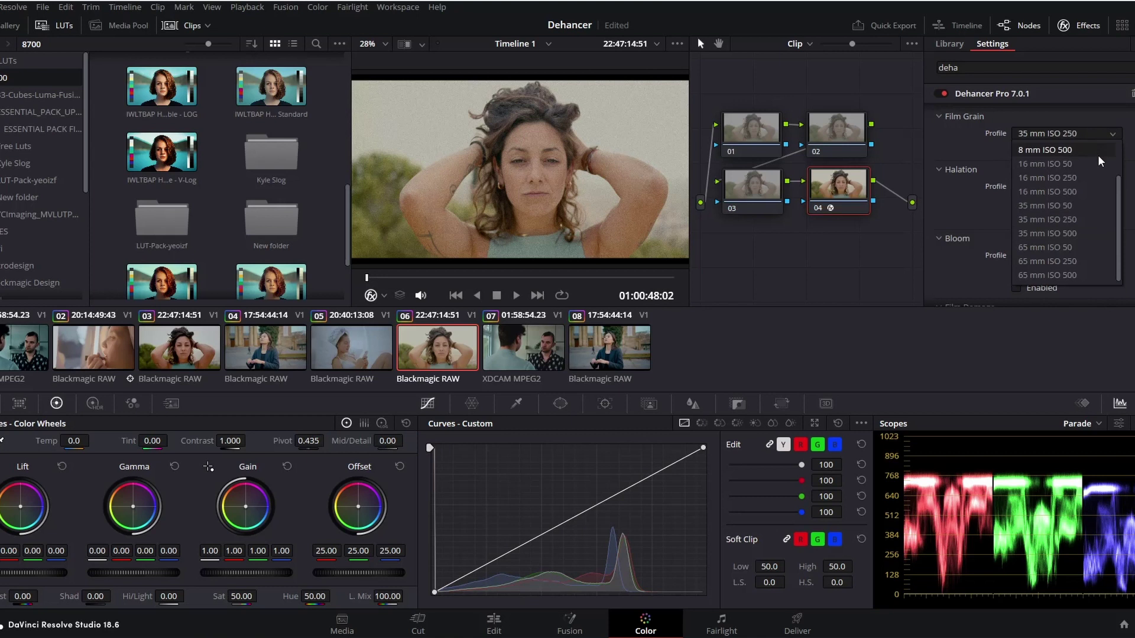
click(1075, 248)
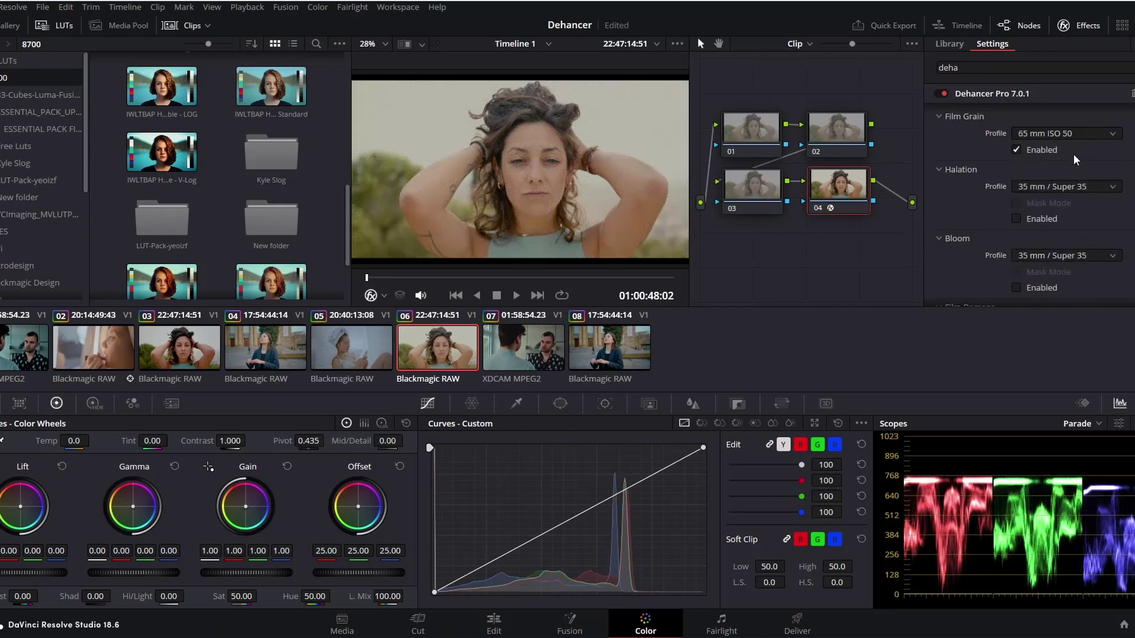
Enable Dehancer's Halation, Bloom and Vignette effects on node 04.
scroll(1073, 154, down, 2)
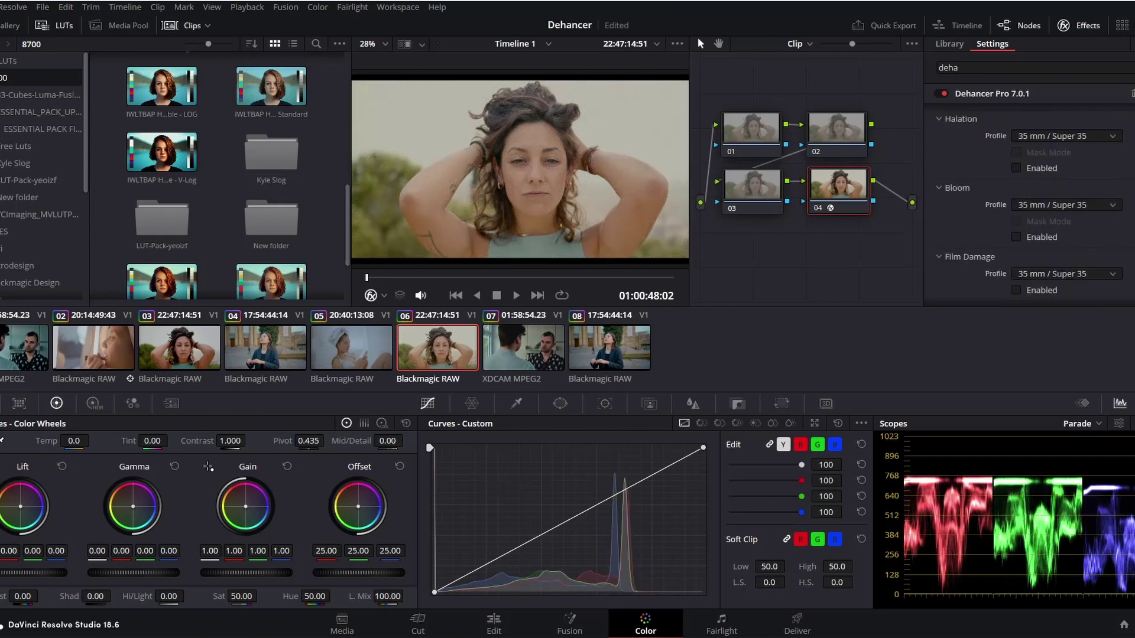
scroll(1086, 245, up, 2)
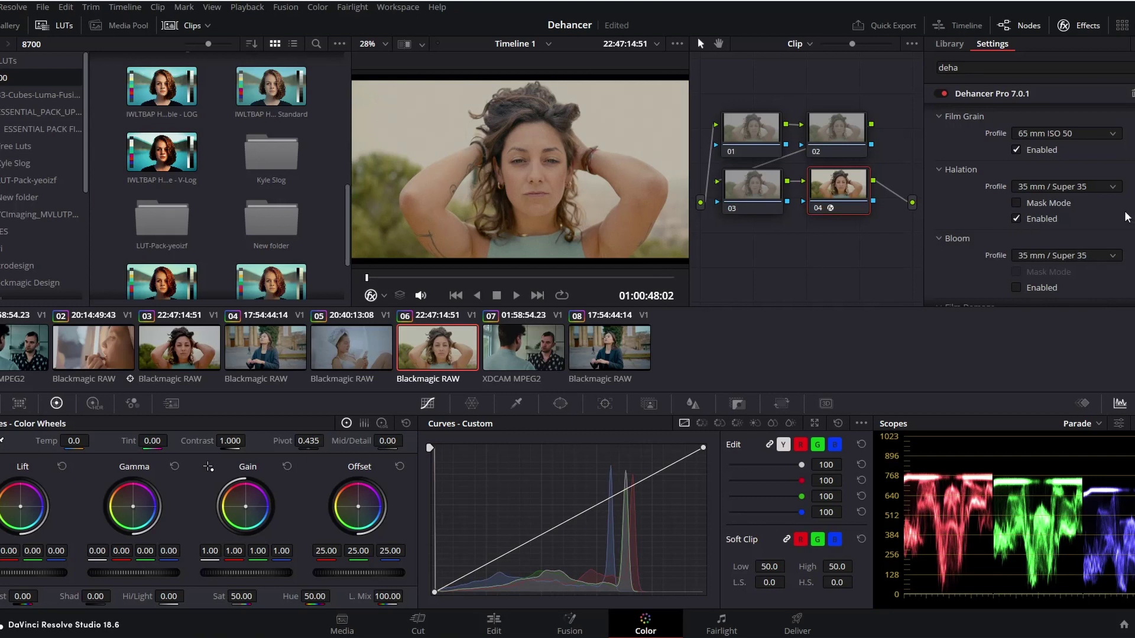
scroll(1130, 227, down, 2)
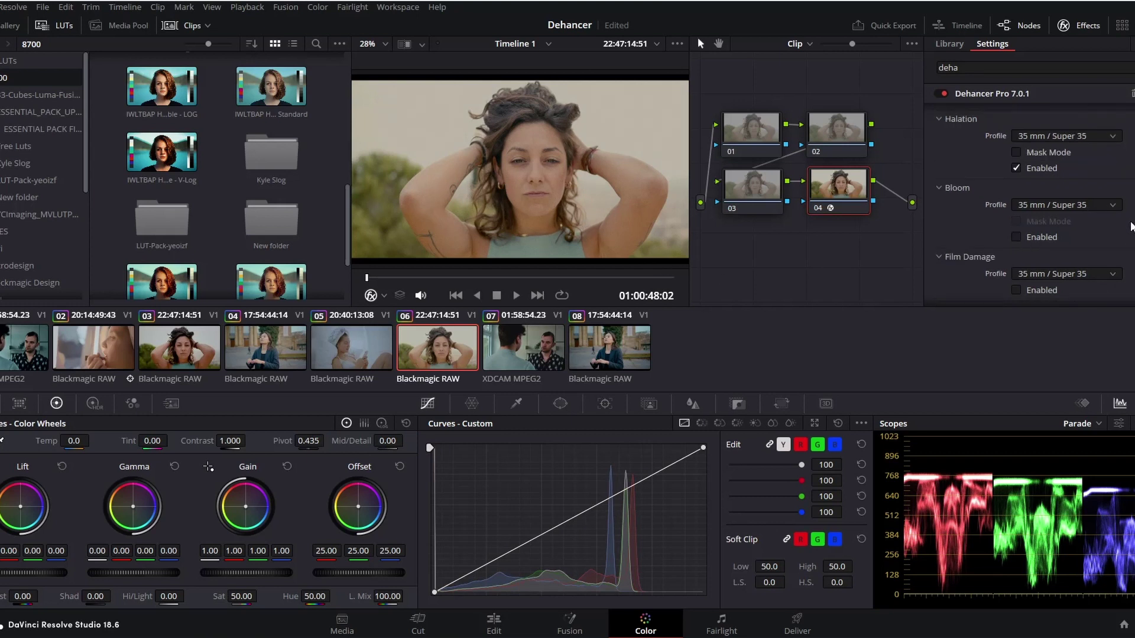
click(1015, 237)
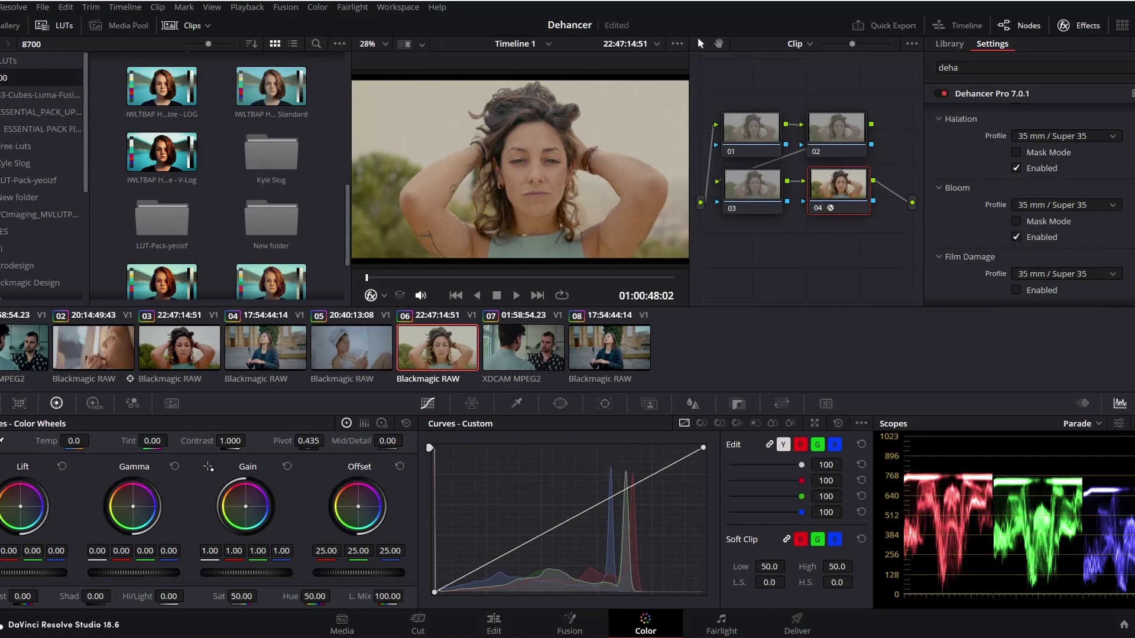
scroll(1018, 248, down, 5)
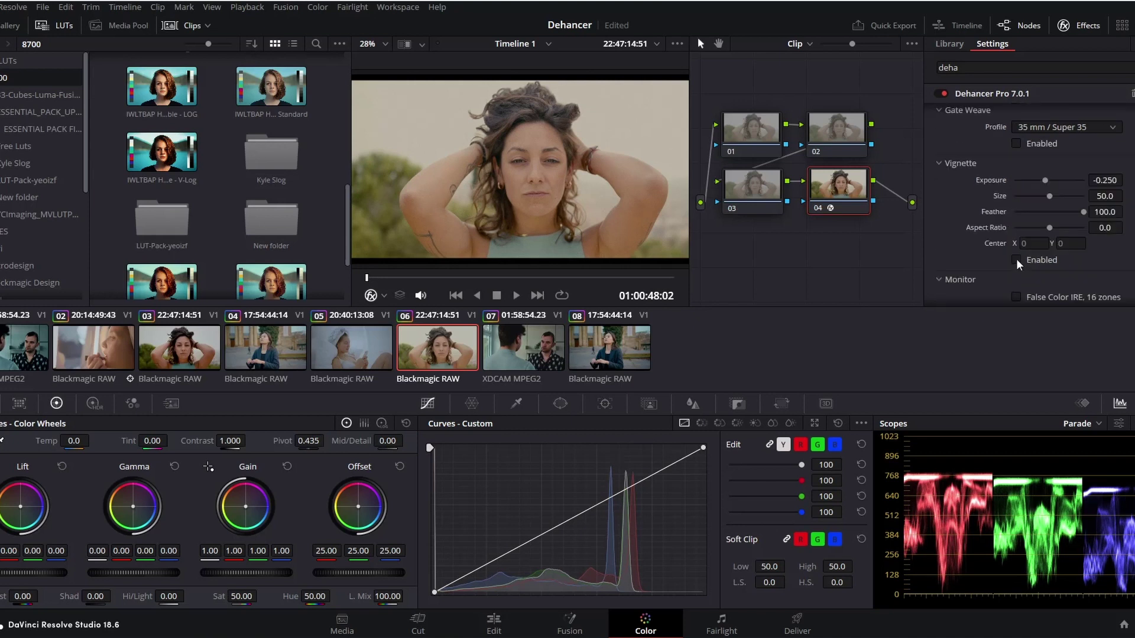
click(1016, 259)
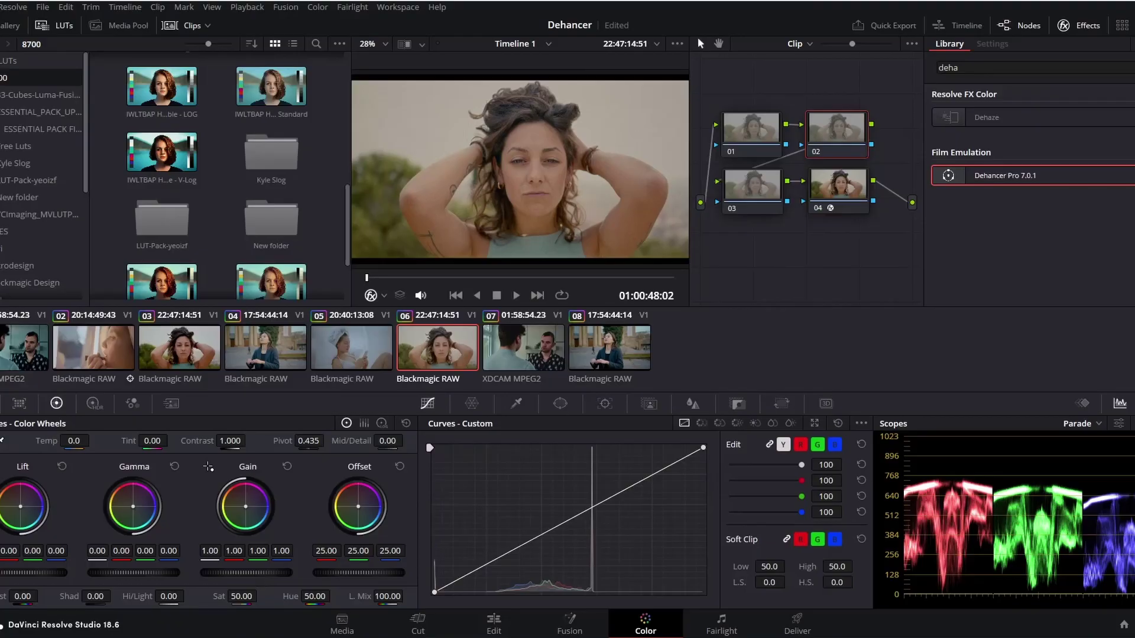
Set node 02's Gain to 0.91, Lift to 0.03 and Contrast to 1.198, and select node 03.
drag(253, 572, 236, 572)
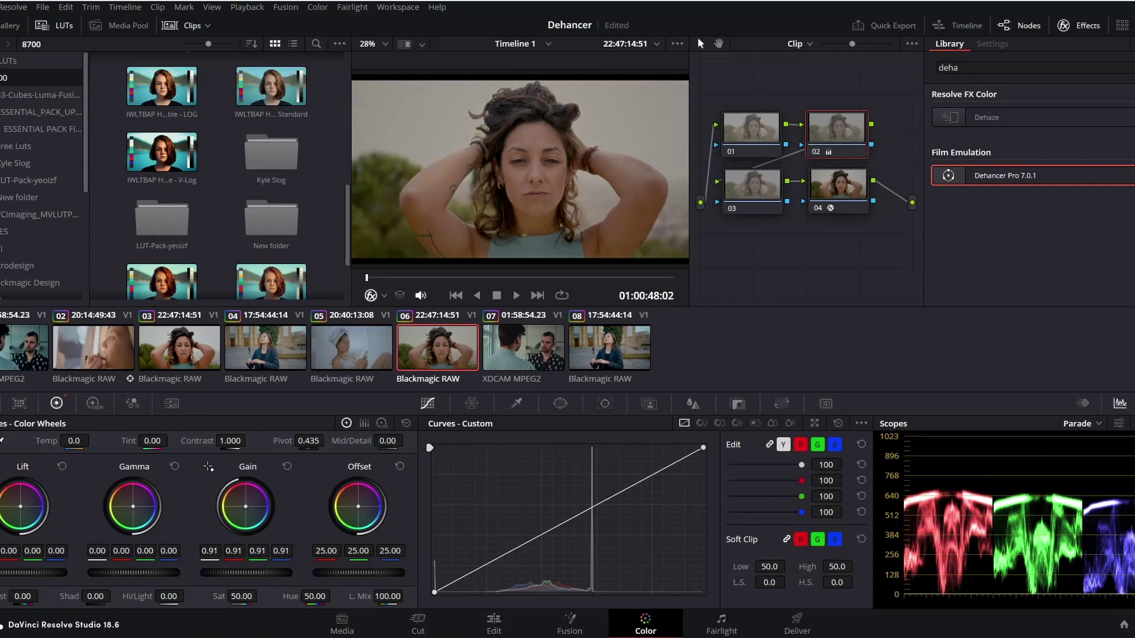
drag(230, 441, 248, 440)
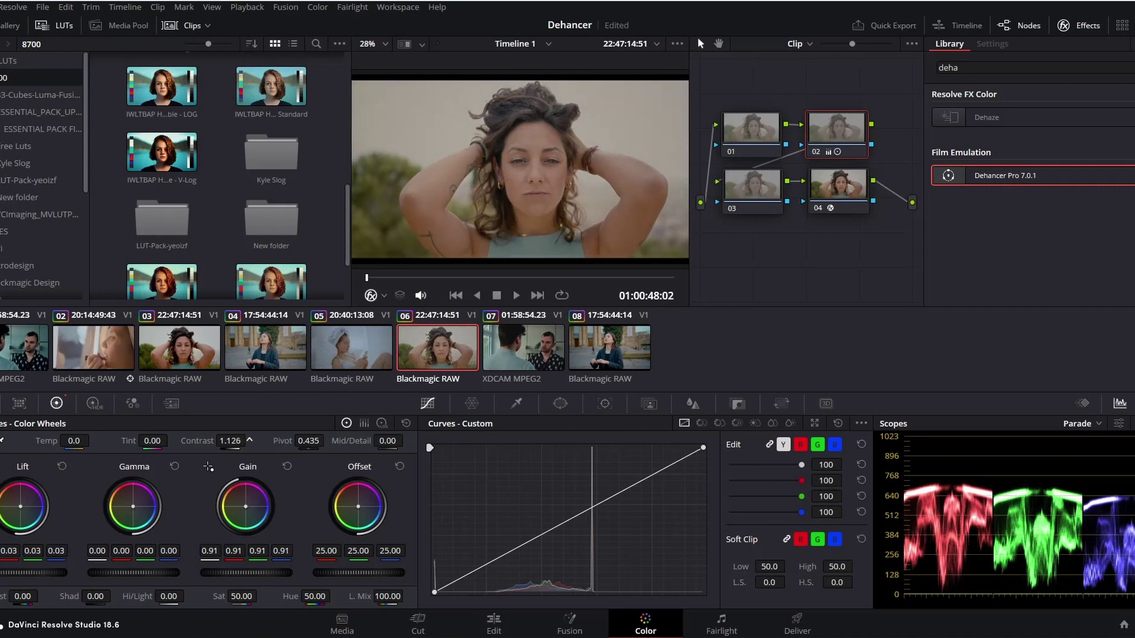
key(alt+shift+apostrophe)
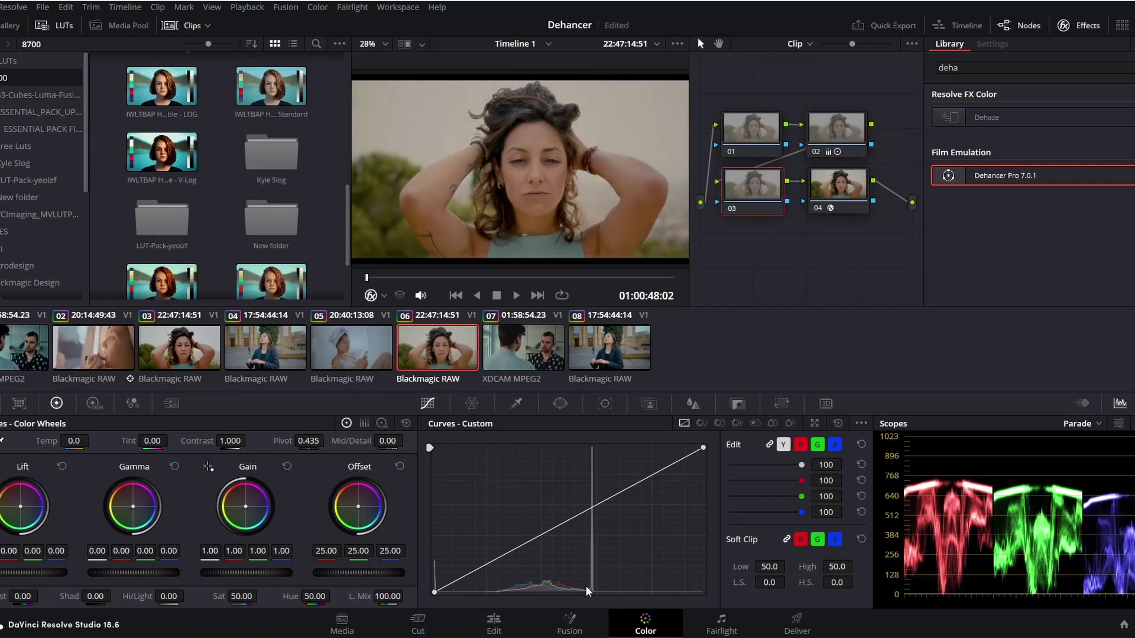
click(495, 564)
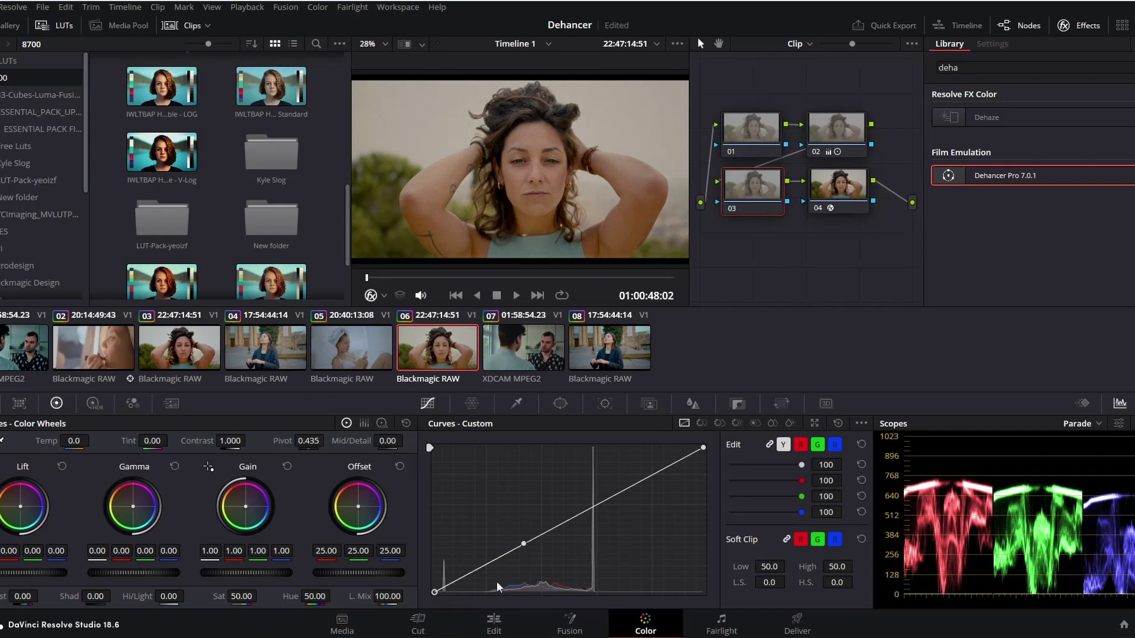
click(585, 516)
drag(524, 544, 524, 552)
key(ctrl+z)
key(ctrl+z)
key(ctrl+z)
key(ctrl+z)
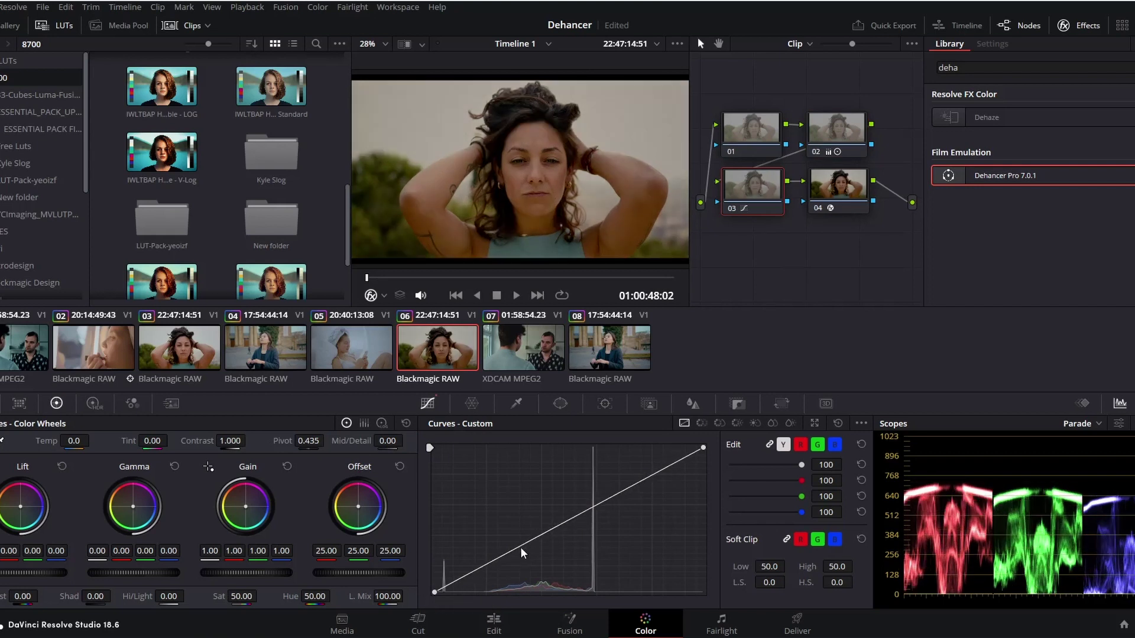
Brighten the highlights on node 03 by raising the upper part of its custom curve.
click(613, 496)
drag(613, 497, 610, 471)
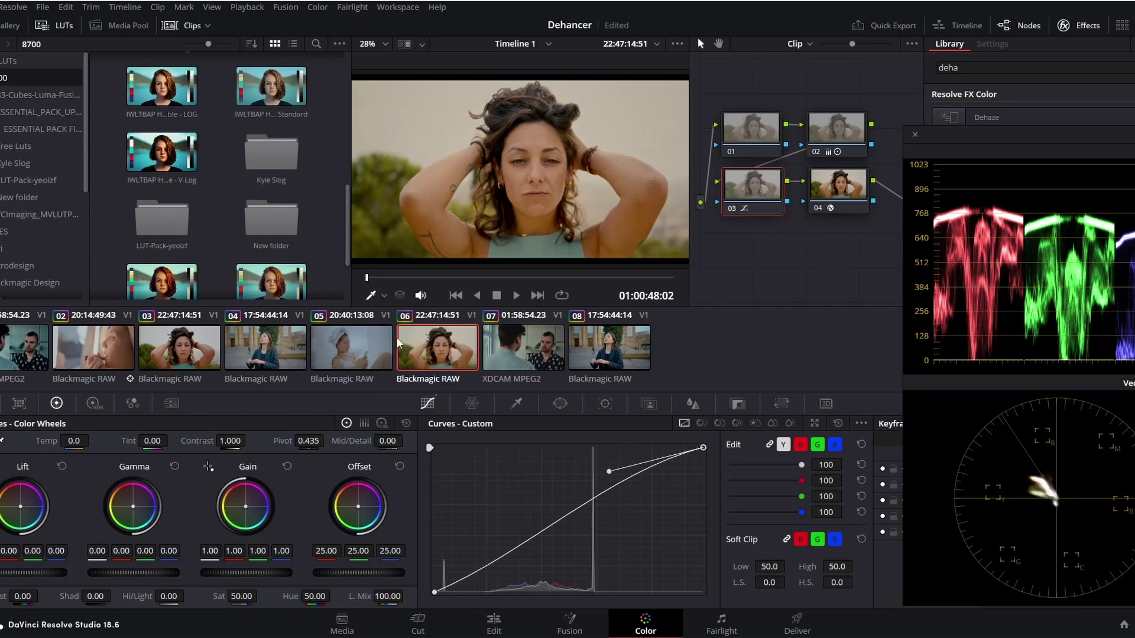
Cool clip 06 by setting node 01's Temp to -150, and select node 02.
mouse_move(532, 127)
click(746, 144)
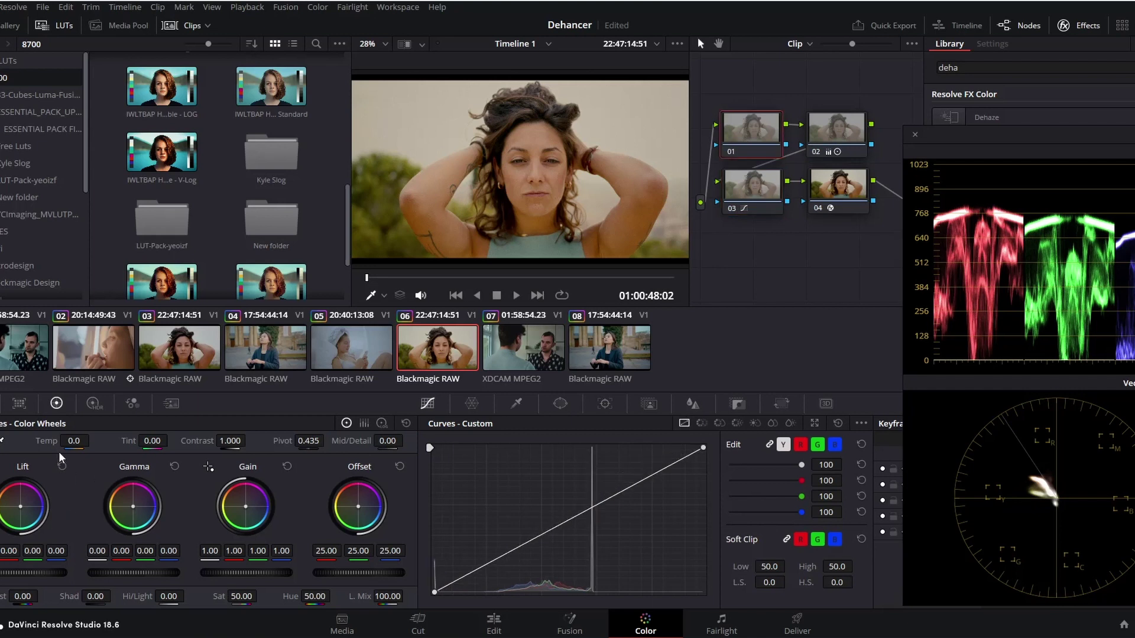
drag(74, 440, 93, 440)
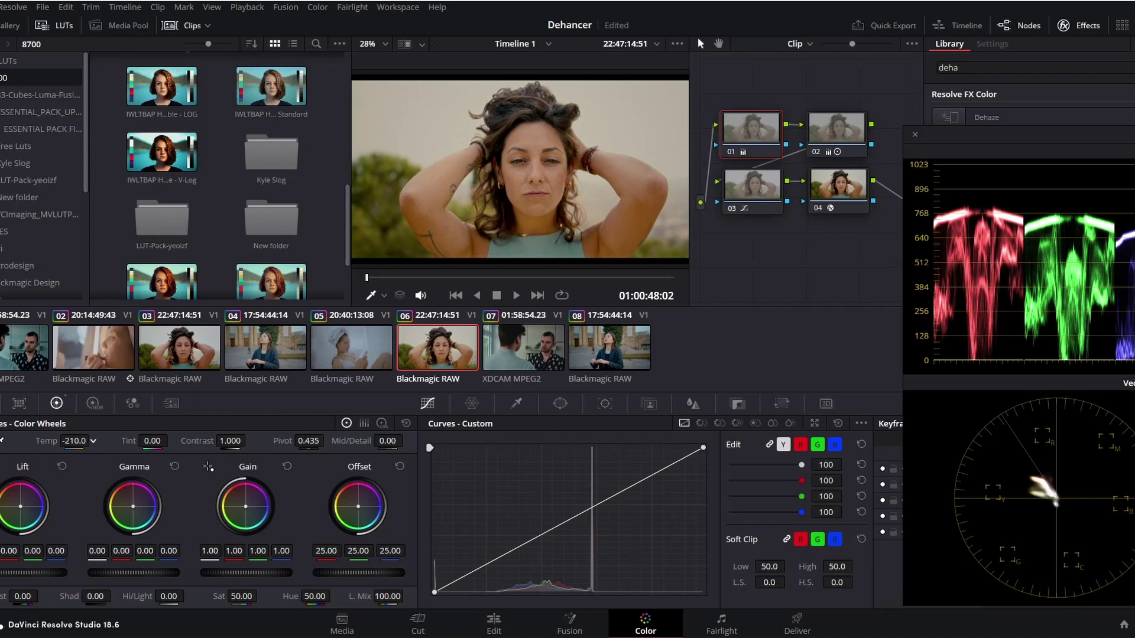
mouse_move(93, 440)
mouse_down()
mouse_move(76, 441)
mouse_move(93, 440)
mouse_up()
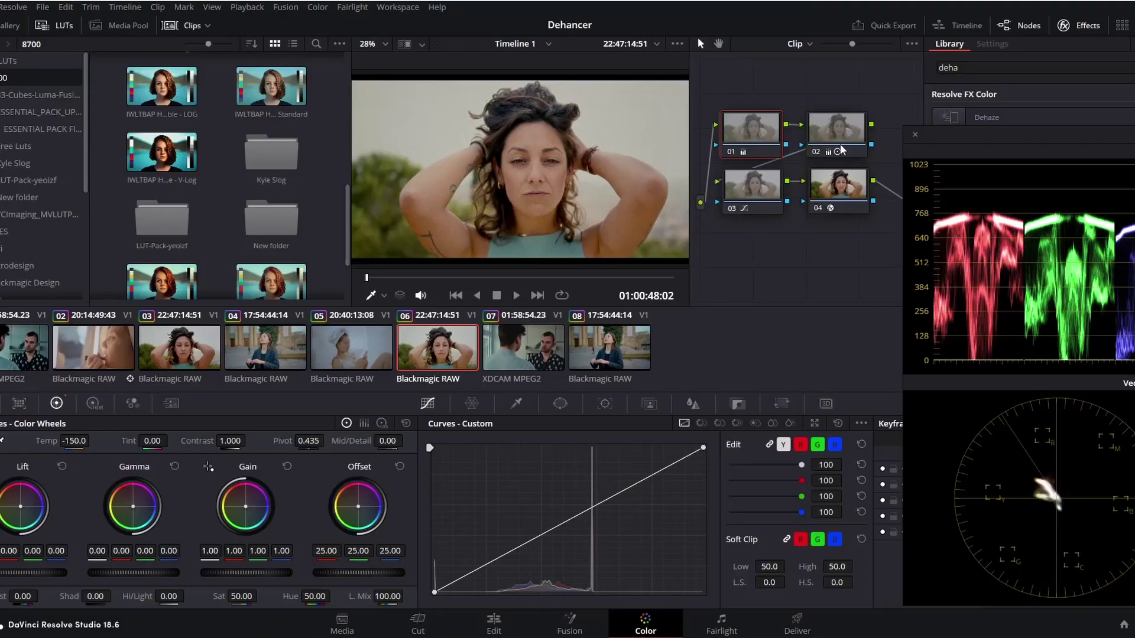
click(839, 146)
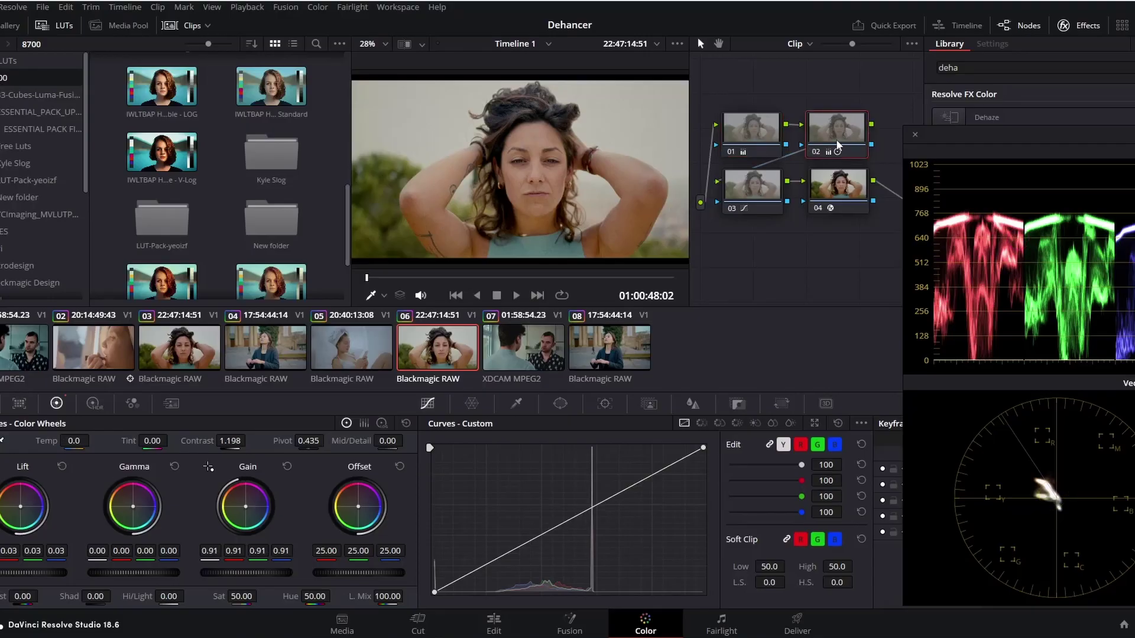
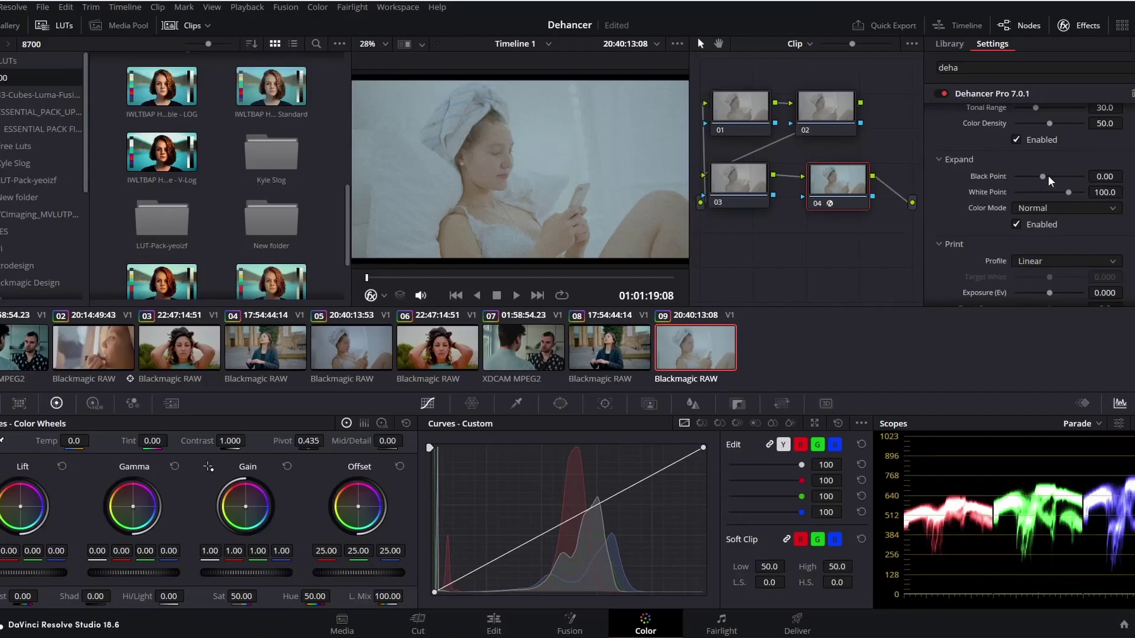
On clip 09's node 04, set Dehancer's Expand Black Point to 13.95 and White Point to 104.3.
drag(1043, 175, 1061, 176)
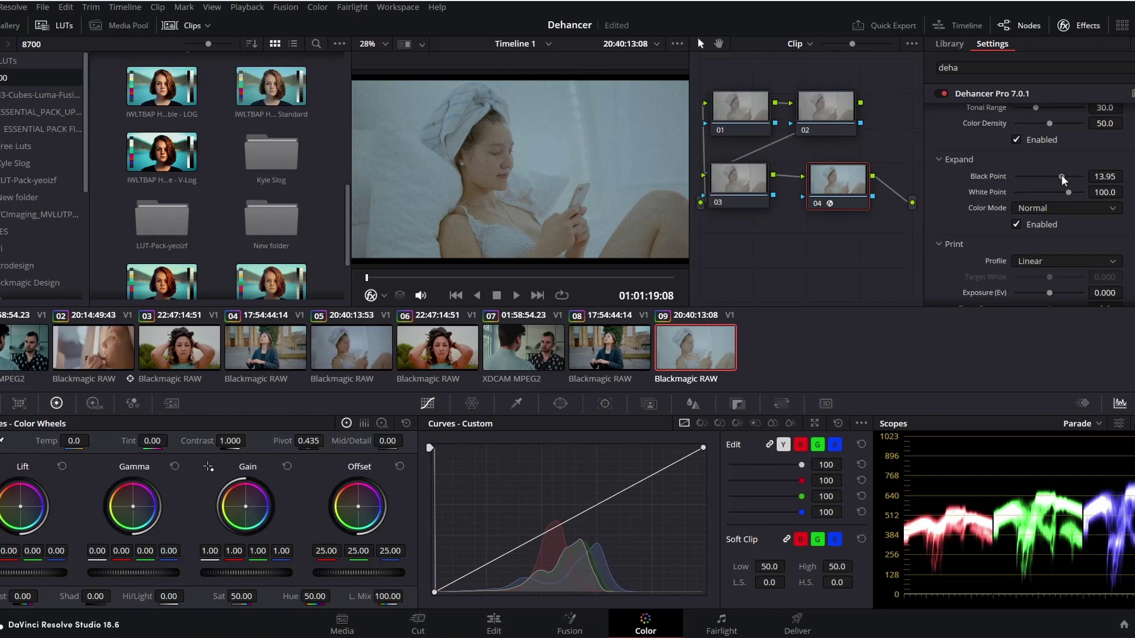
drag(1071, 191, 1072, 221)
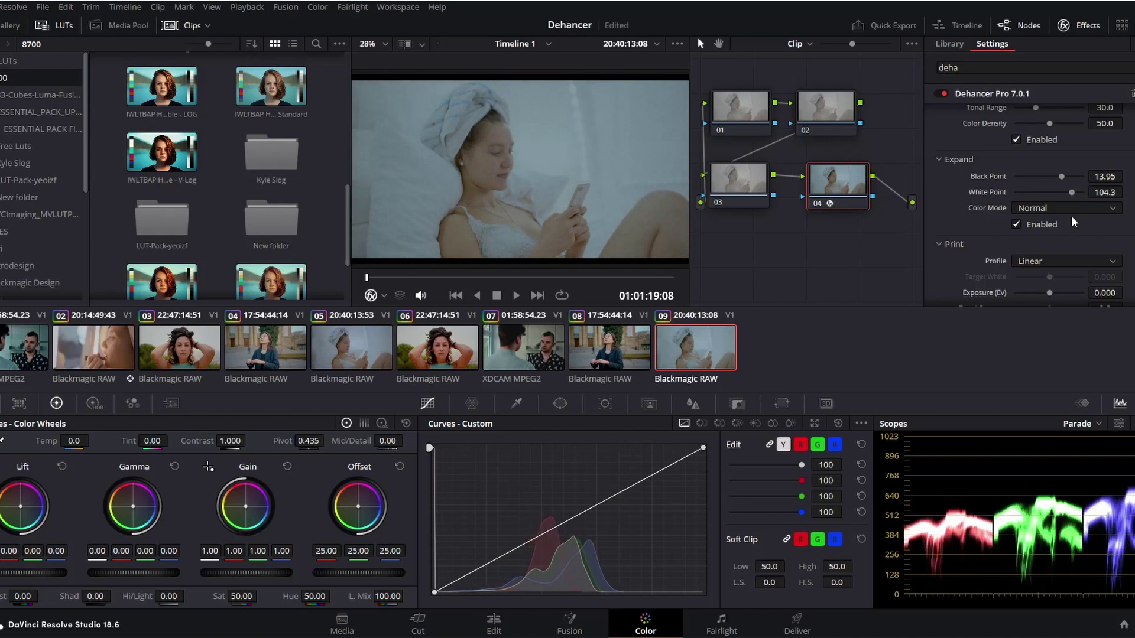
Set Dehancer's Print profile to Kodak Endura Glossy Paper on node 04 and disable Film Grain.
scroll(1034, 201, down, 3)
click(1064, 159)
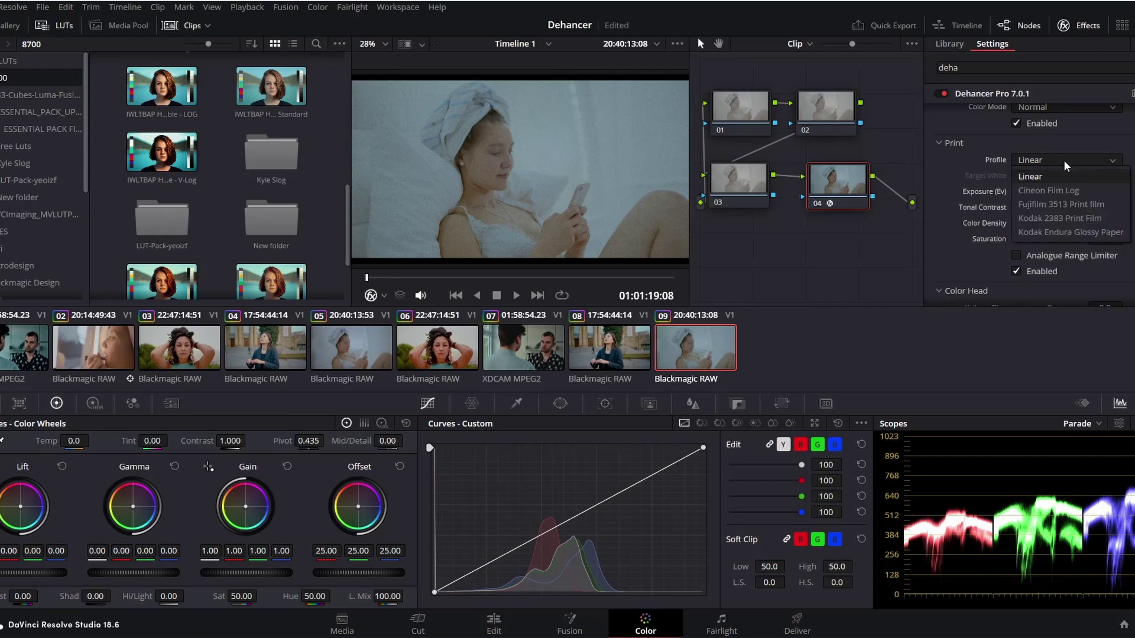
click(1075, 232)
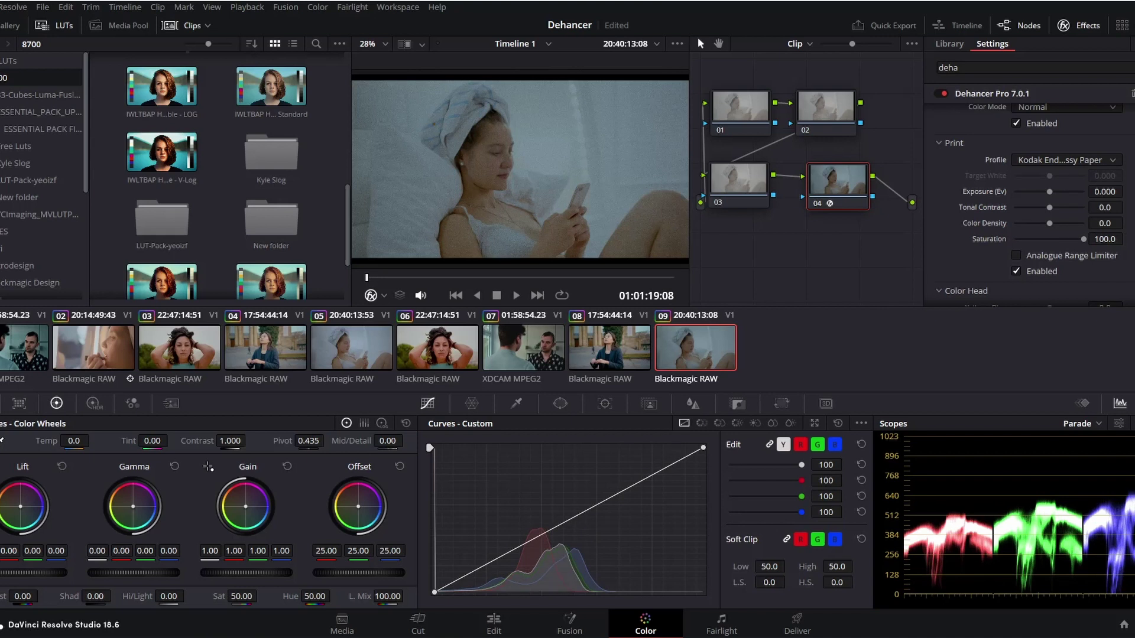
scroll(1031, 197, down, 5)
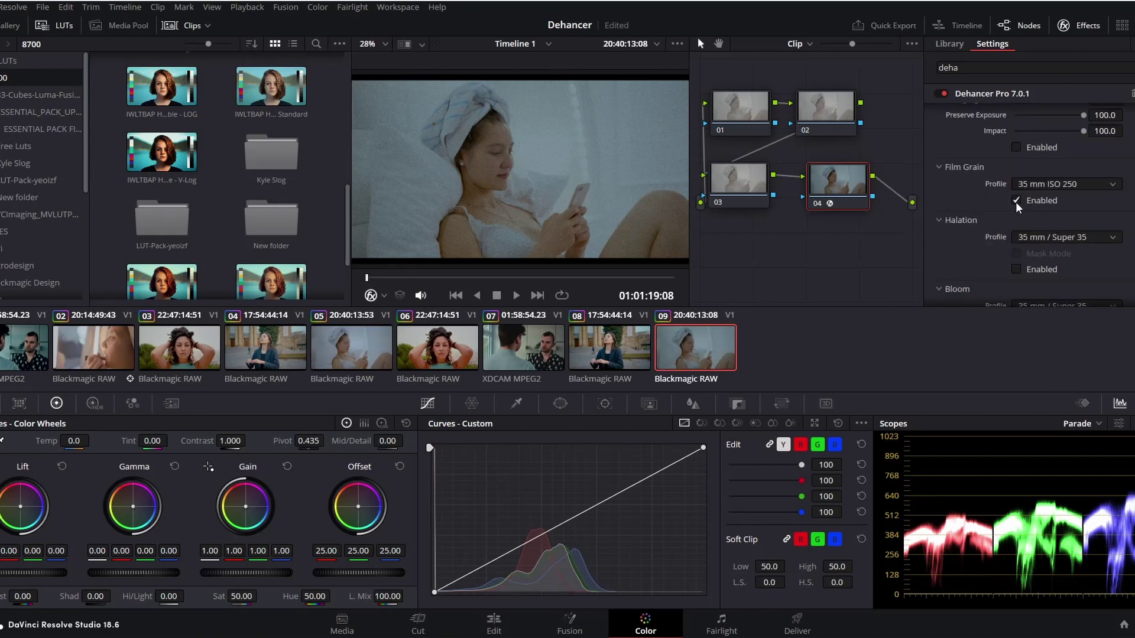
click(1016, 200)
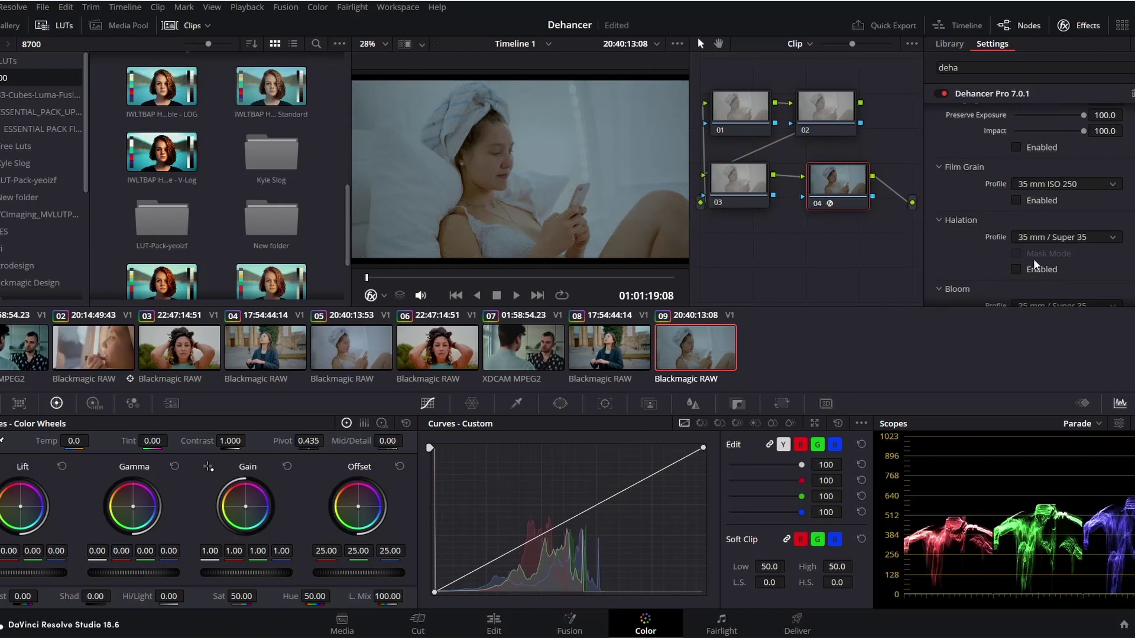
Enable Dehancer's Halation, Bloom and Vignette effects on node 04.
scroll(1034, 204, down, 2)
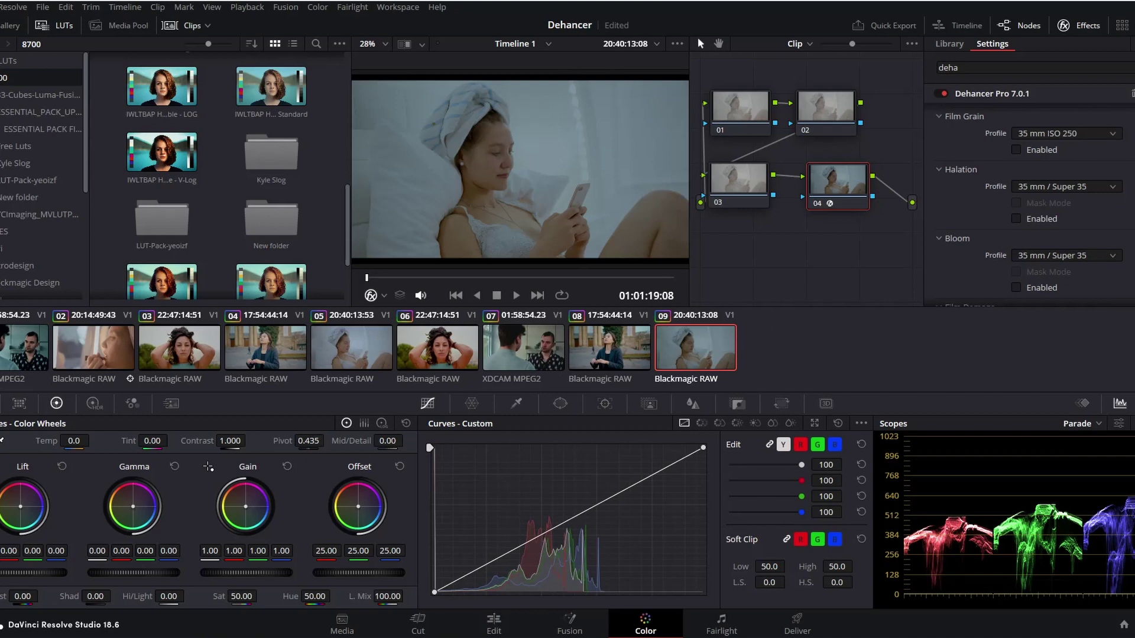
click(1016, 219)
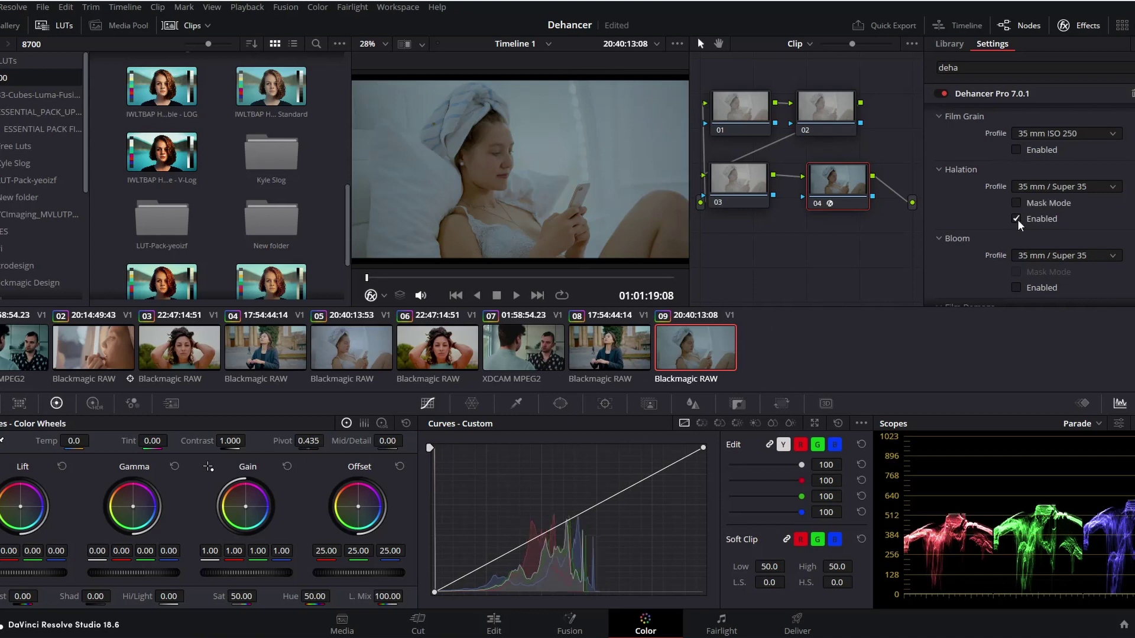
scroll(1018, 234, down, 2)
click(1016, 236)
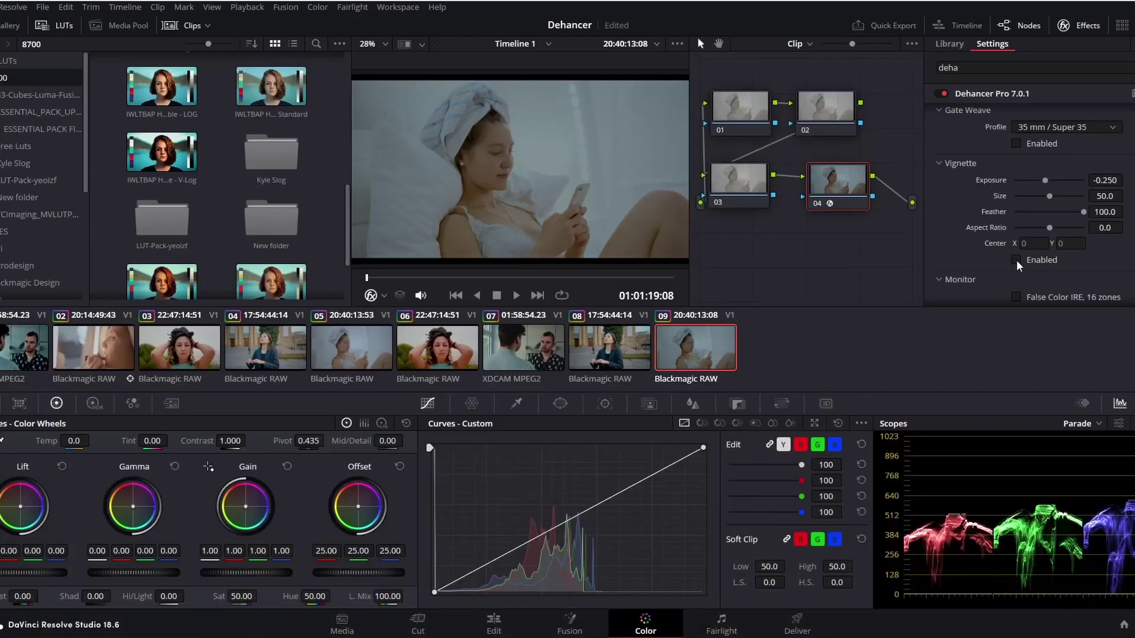
click(1016, 260)
scroll(1034, 258, down, 2)
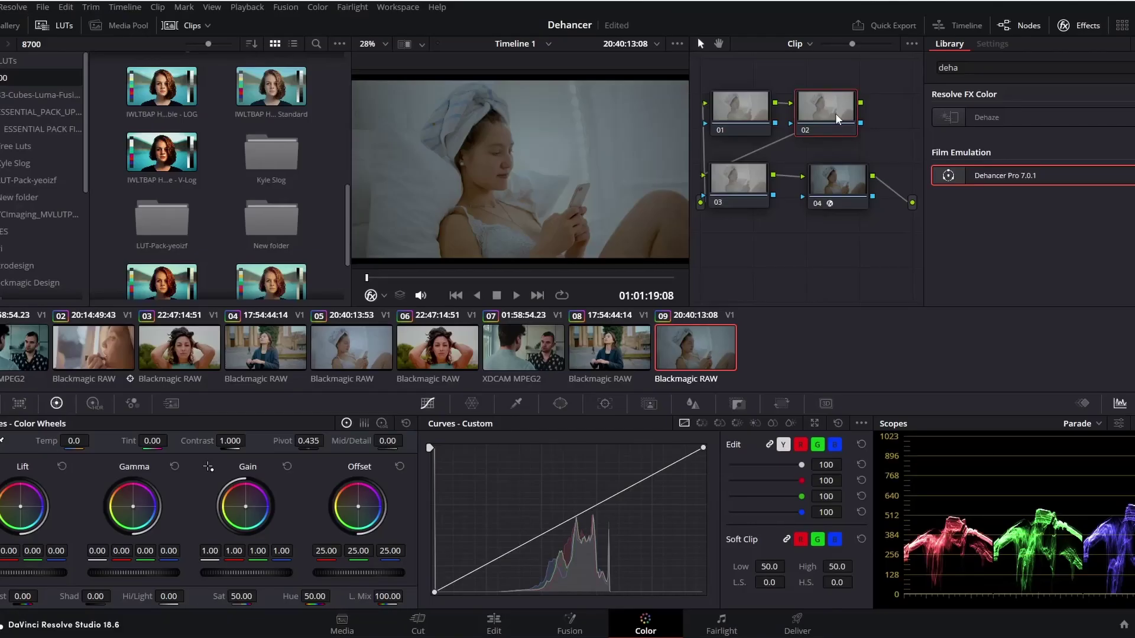
Set node 02's Gain to 0.96, Lift to 0.05 and Contrast to 1.206.
drag(265, 571, 253, 570)
drag(7, 573, 35, 572)
drag(249, 440, 227, 441)
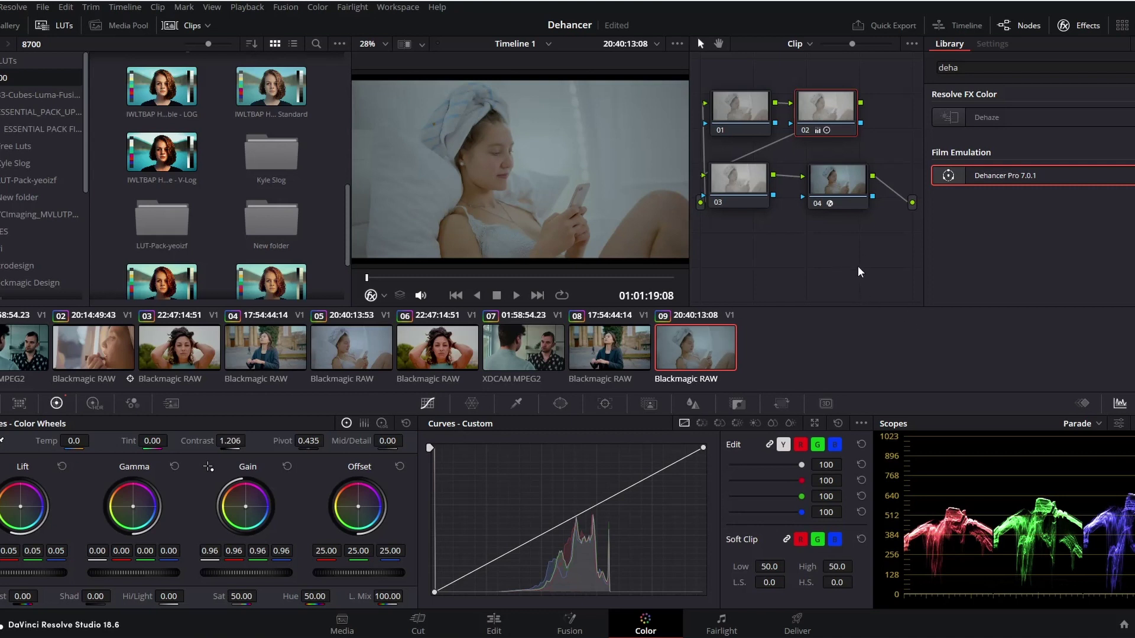
Shape node 03's custom curve by slightly lowering the shadows and raising the highlights.
click(755, 201)
click(524, 543)
drag(523, 544, 528, 555)
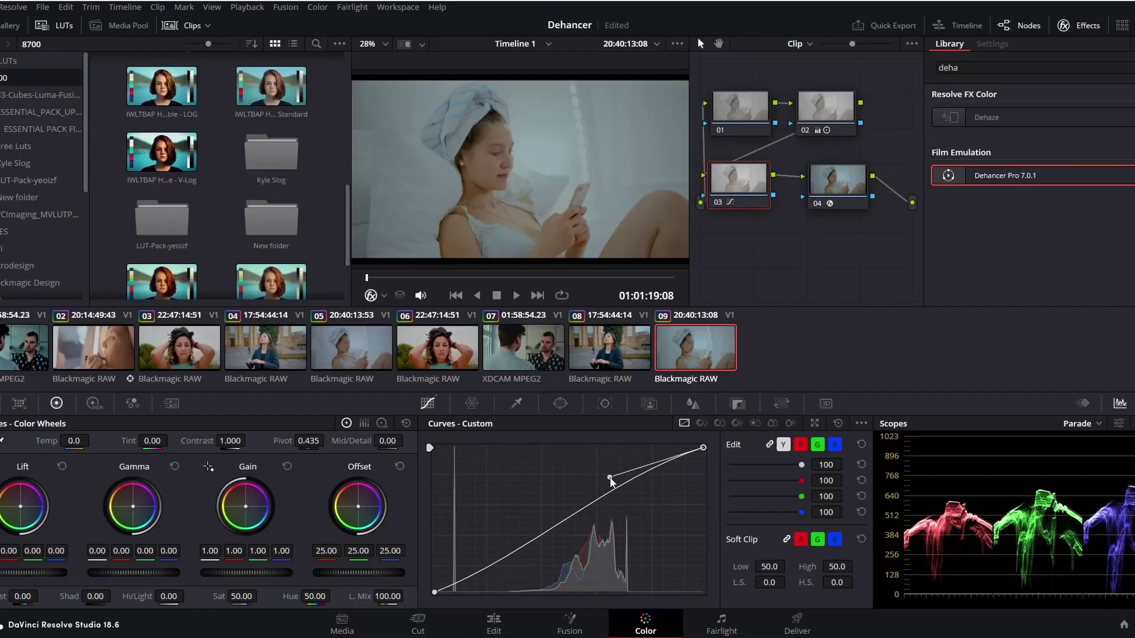
drag(610, 477, 610, 465)
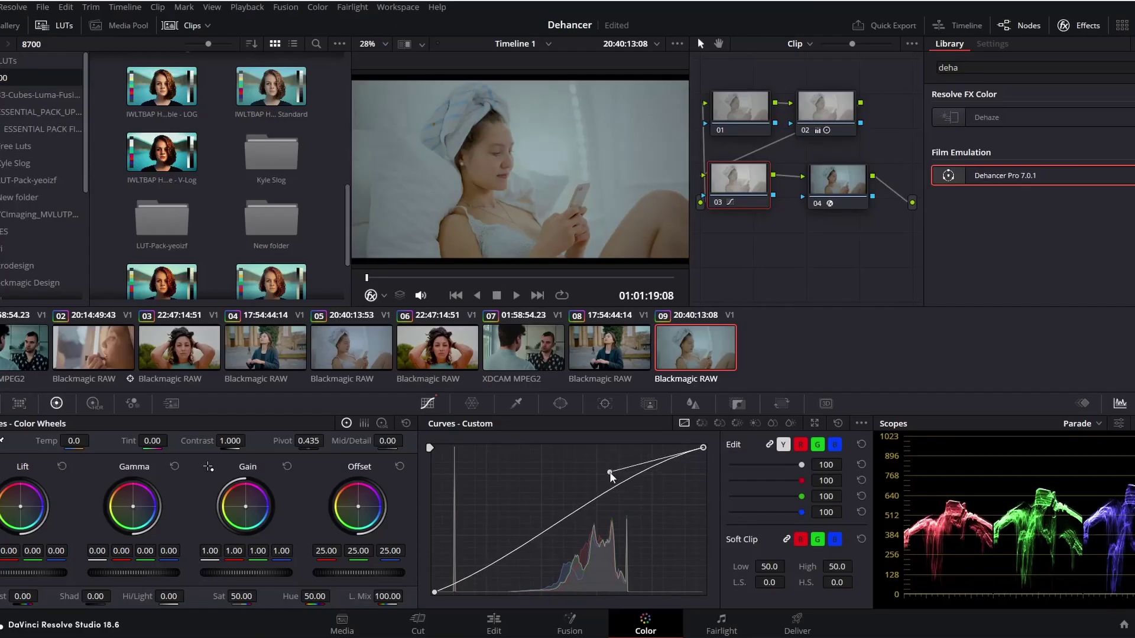
Compare clip 09 with and without its grade by toggling all nodes, and again with only nodes 02 and 03.
drag(861, 250, 735, 122)
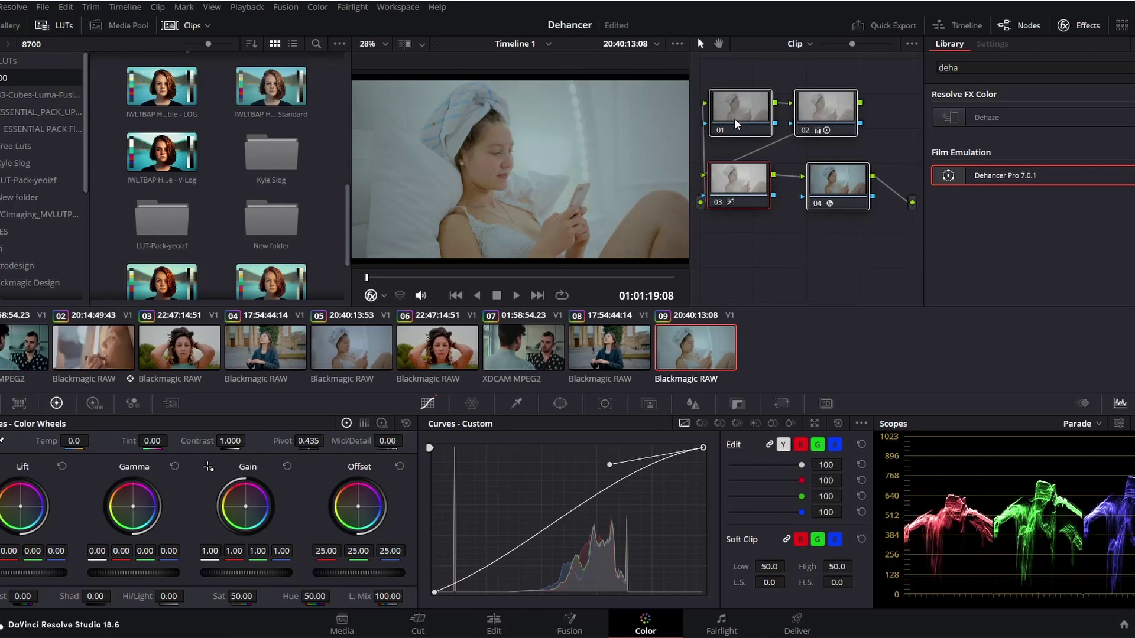
key(ctrl+d)
key(ctrl+d)
click(800, 254)
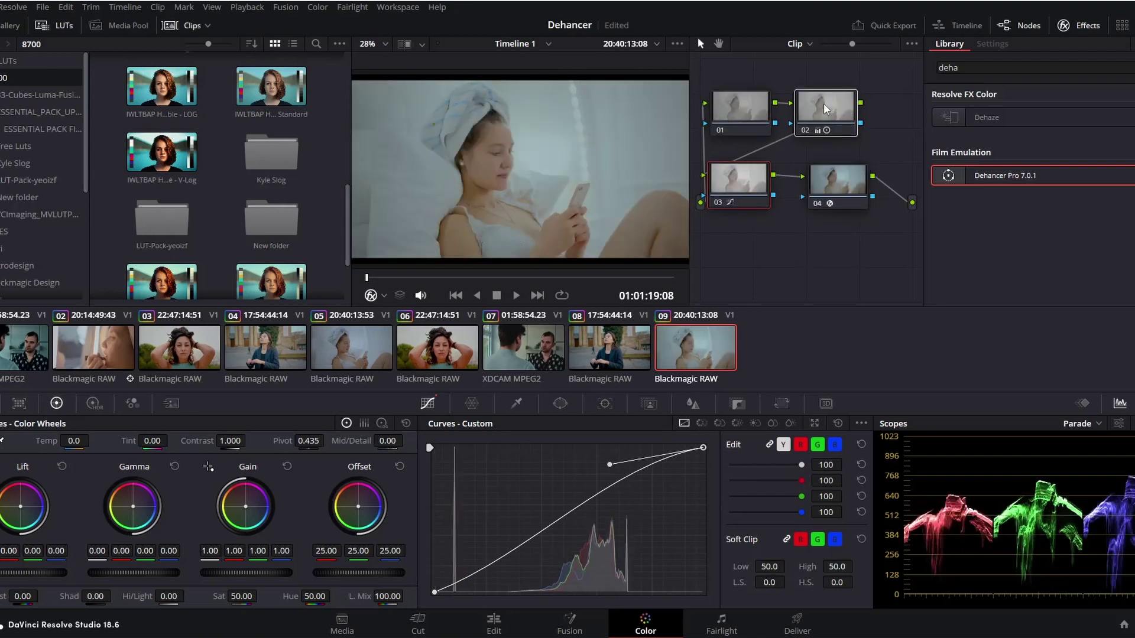
key(ctrl+d)
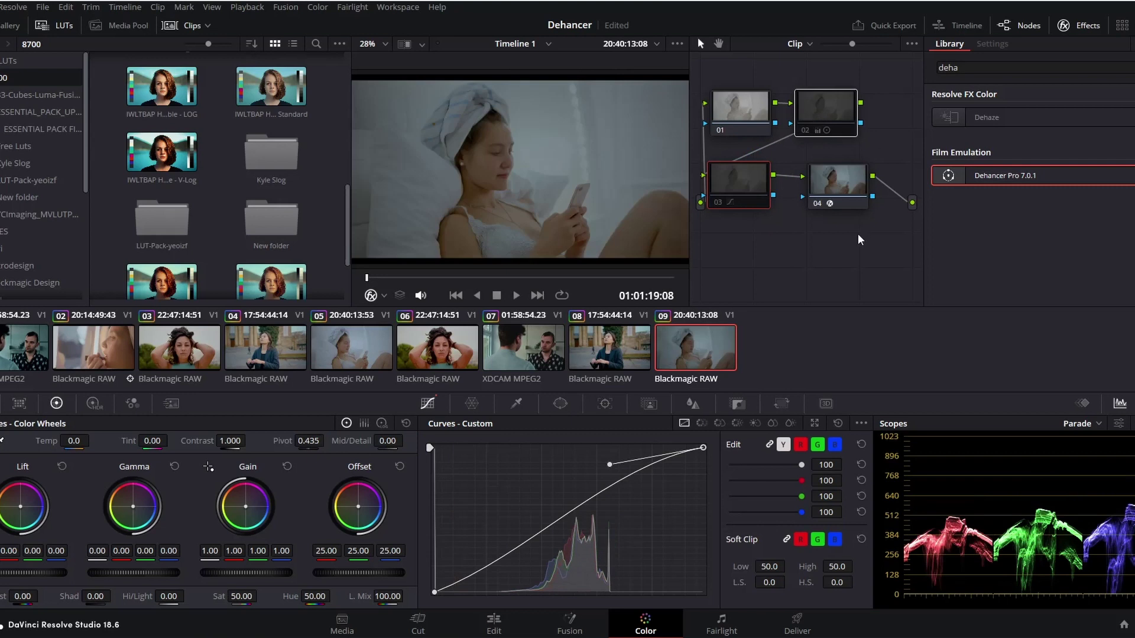
key(ctrl+d)
key(ctrl+d)
key(ctrl+d)
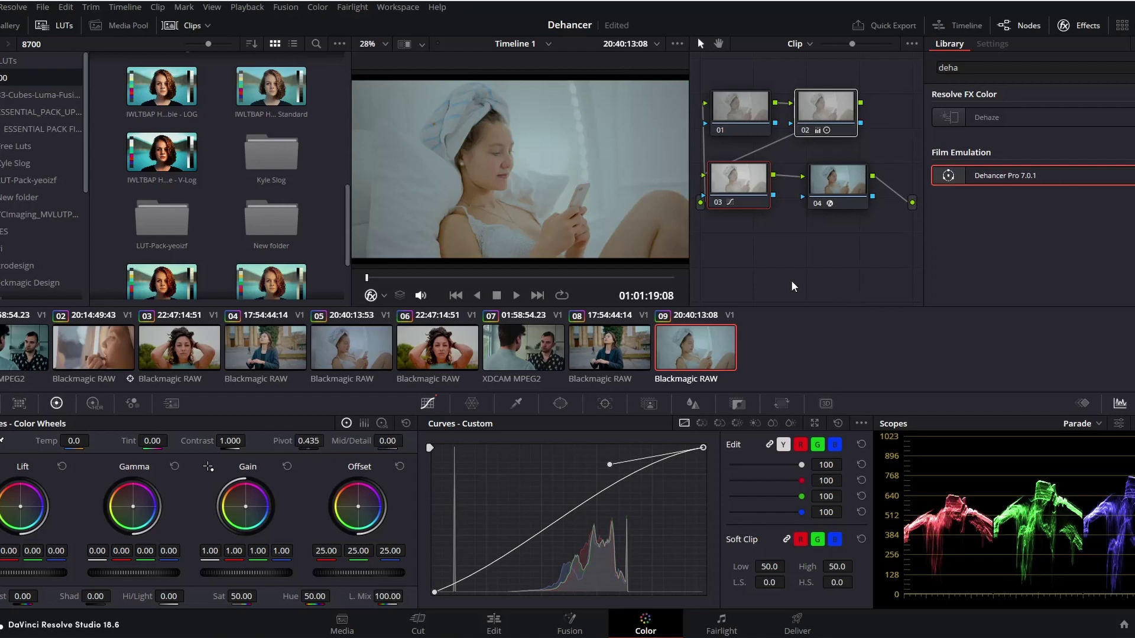
Cool clip 09 by lowering the Temp value on node 01.
click(728, 111)
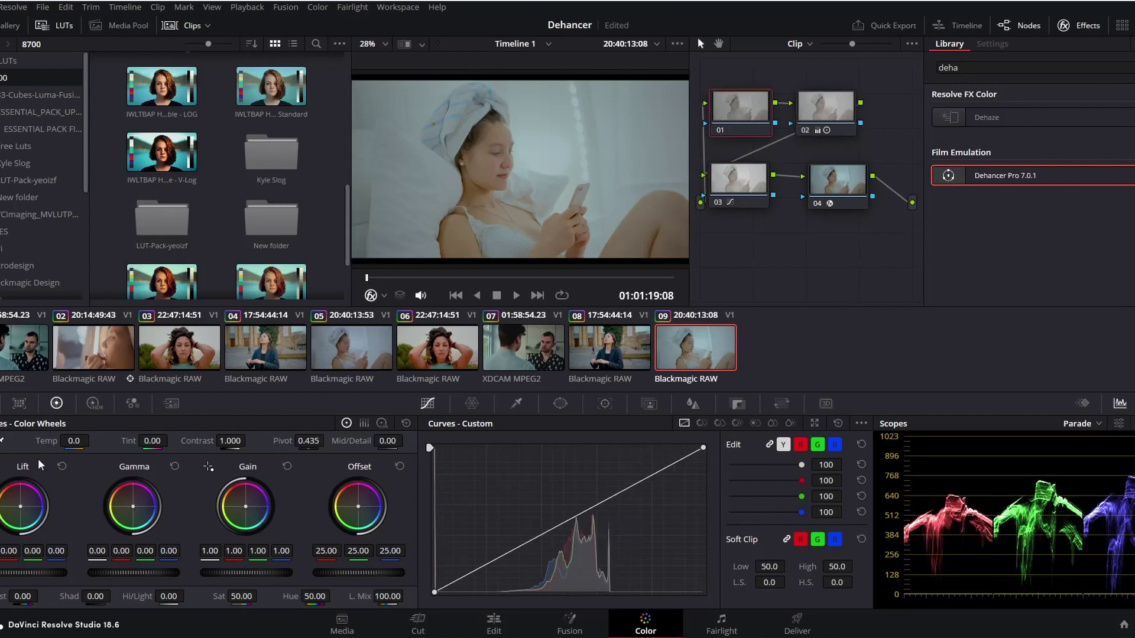
drag(74, 441, 44, 441)
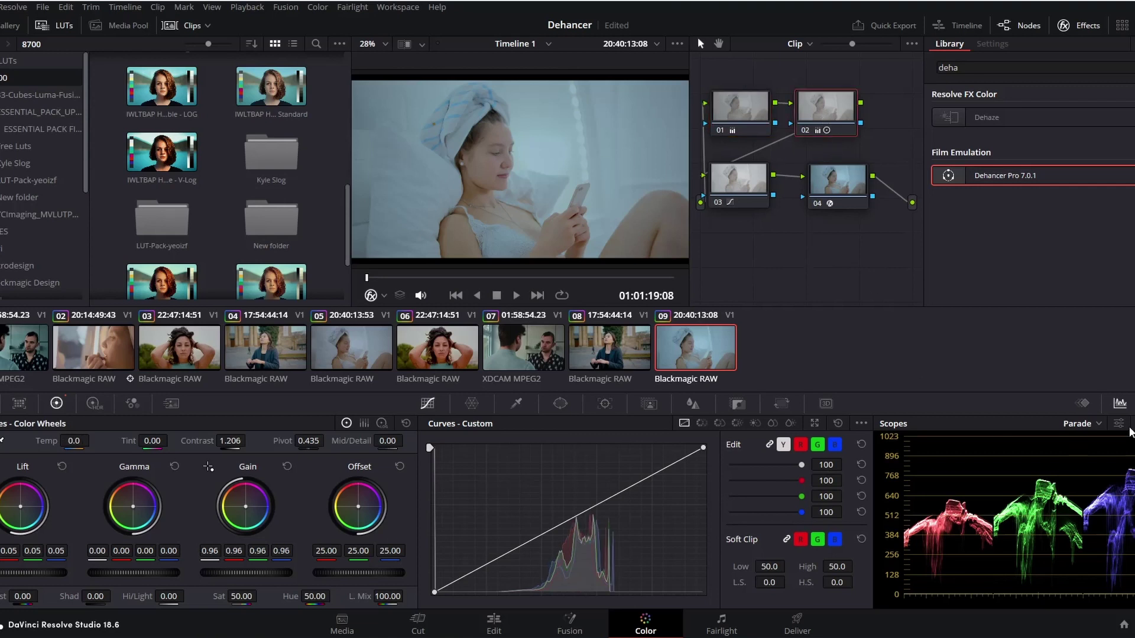
Show the floating parade and vectorscope, and warm node 02's Offset to 26.54 red, 24.44 green and 24.35 blue.
key(ctrl+shift+w)
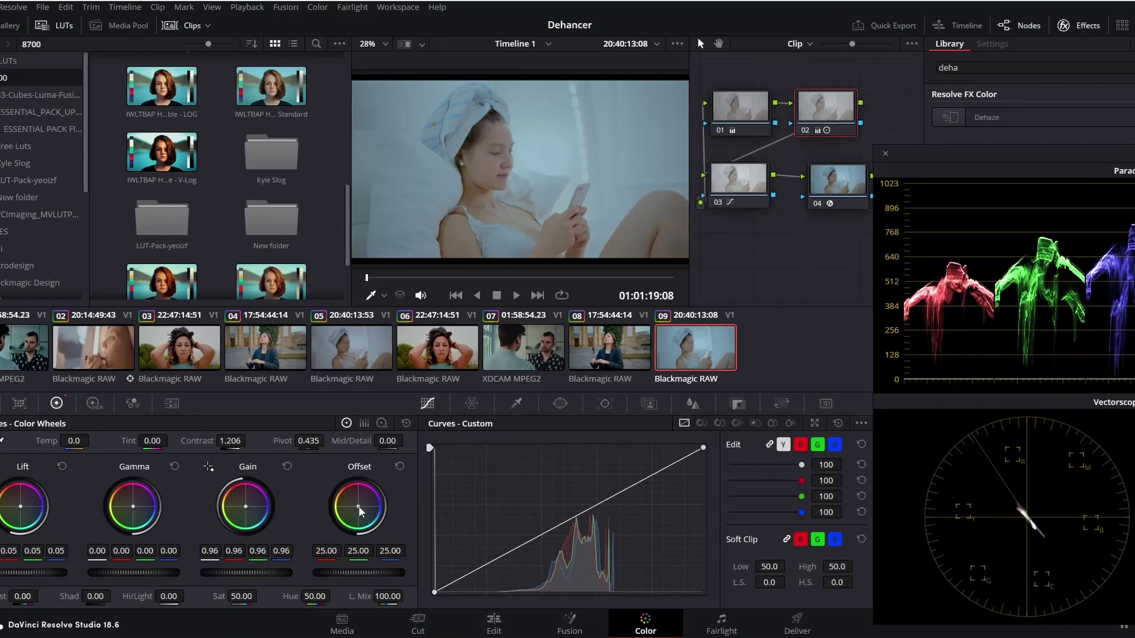
drag(358, 506, 359, 510)
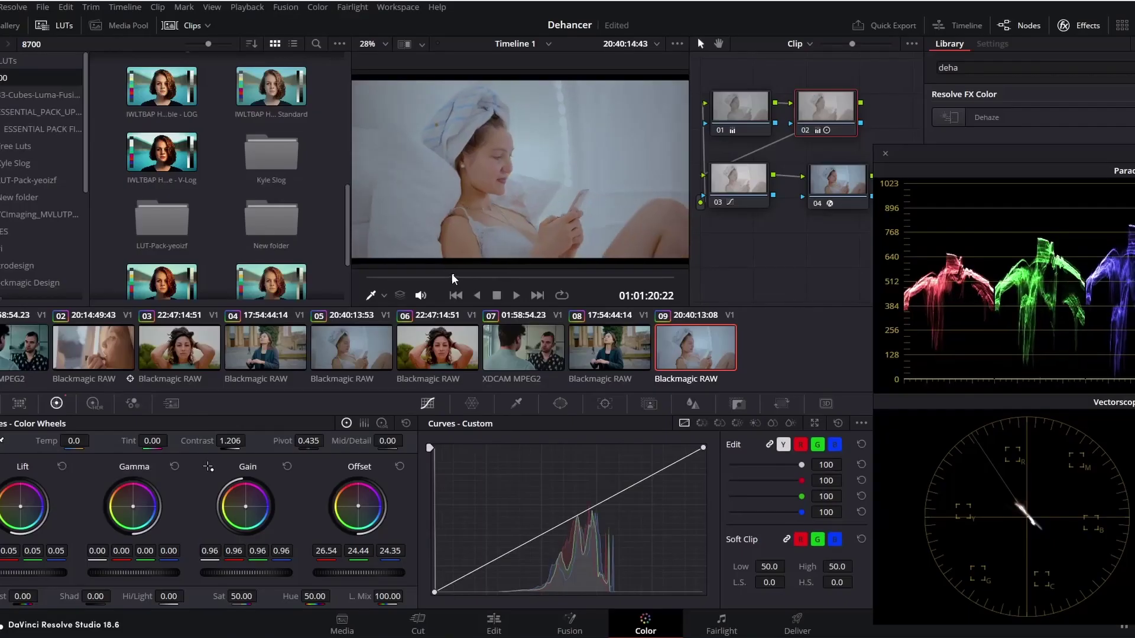
Raise the saturation on node 03 to about 61.
click(762, 183)
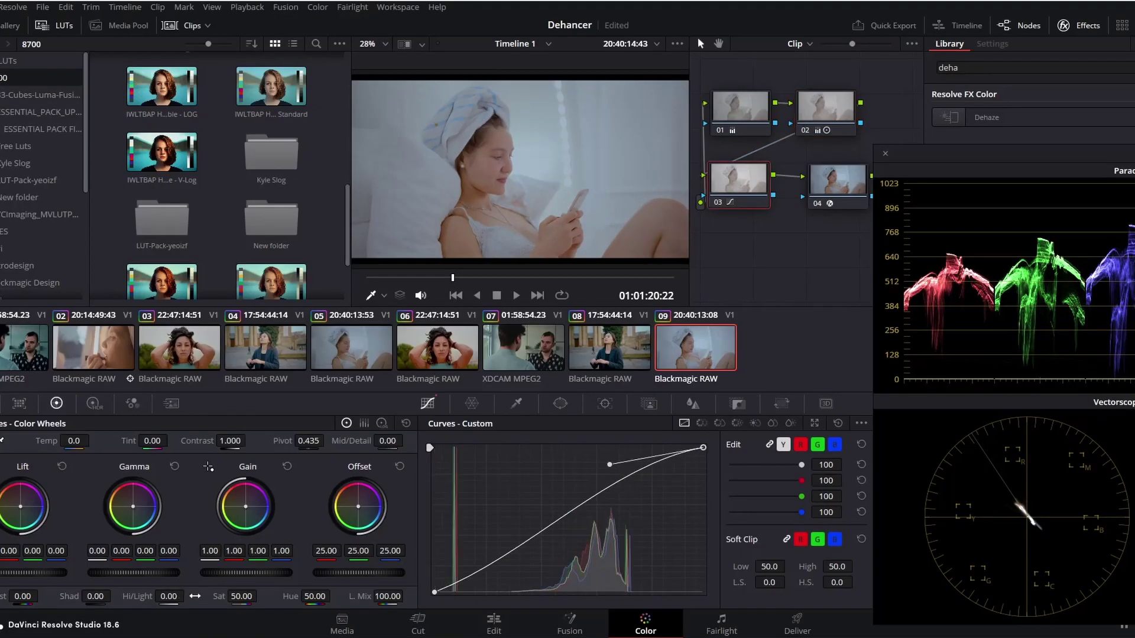
drag(233, 595, 261, 596)
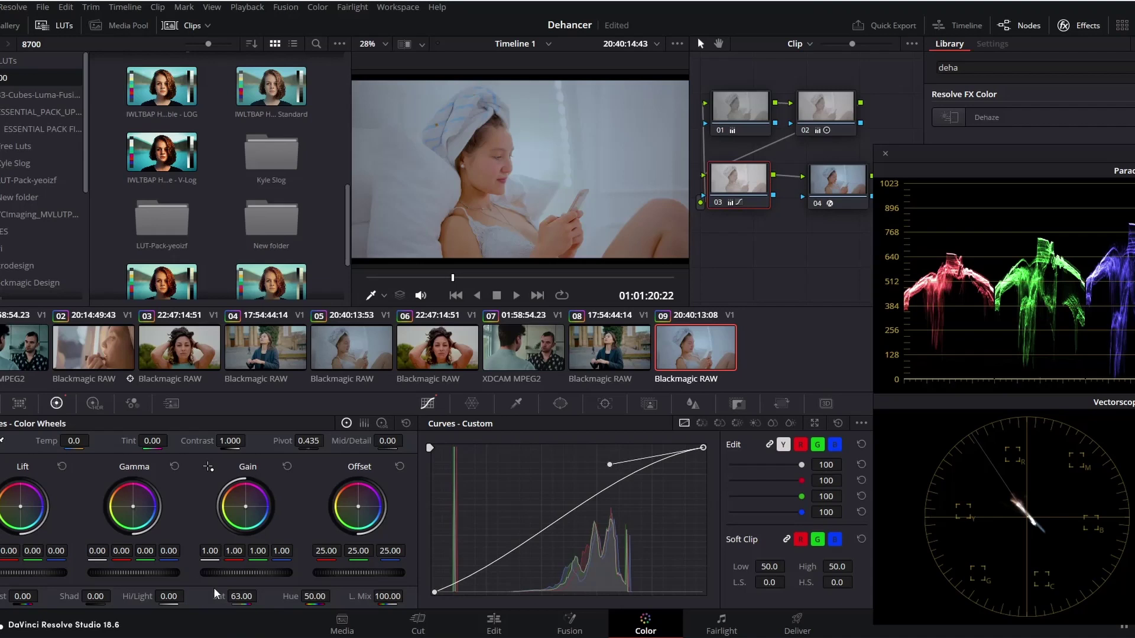
drag(220, 595, 245, 597)
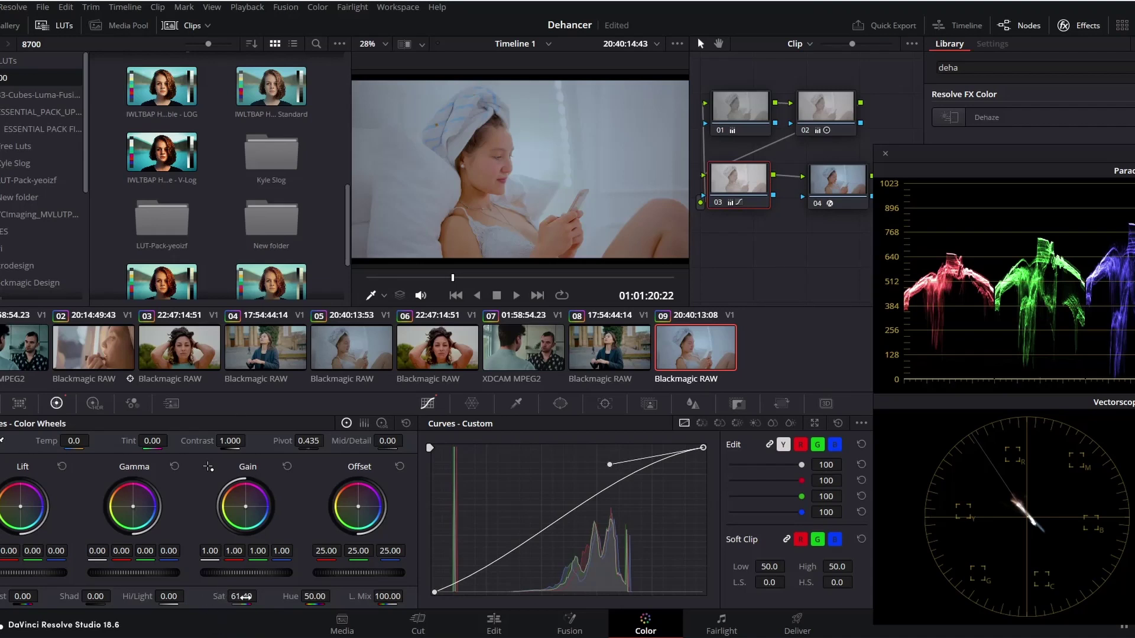